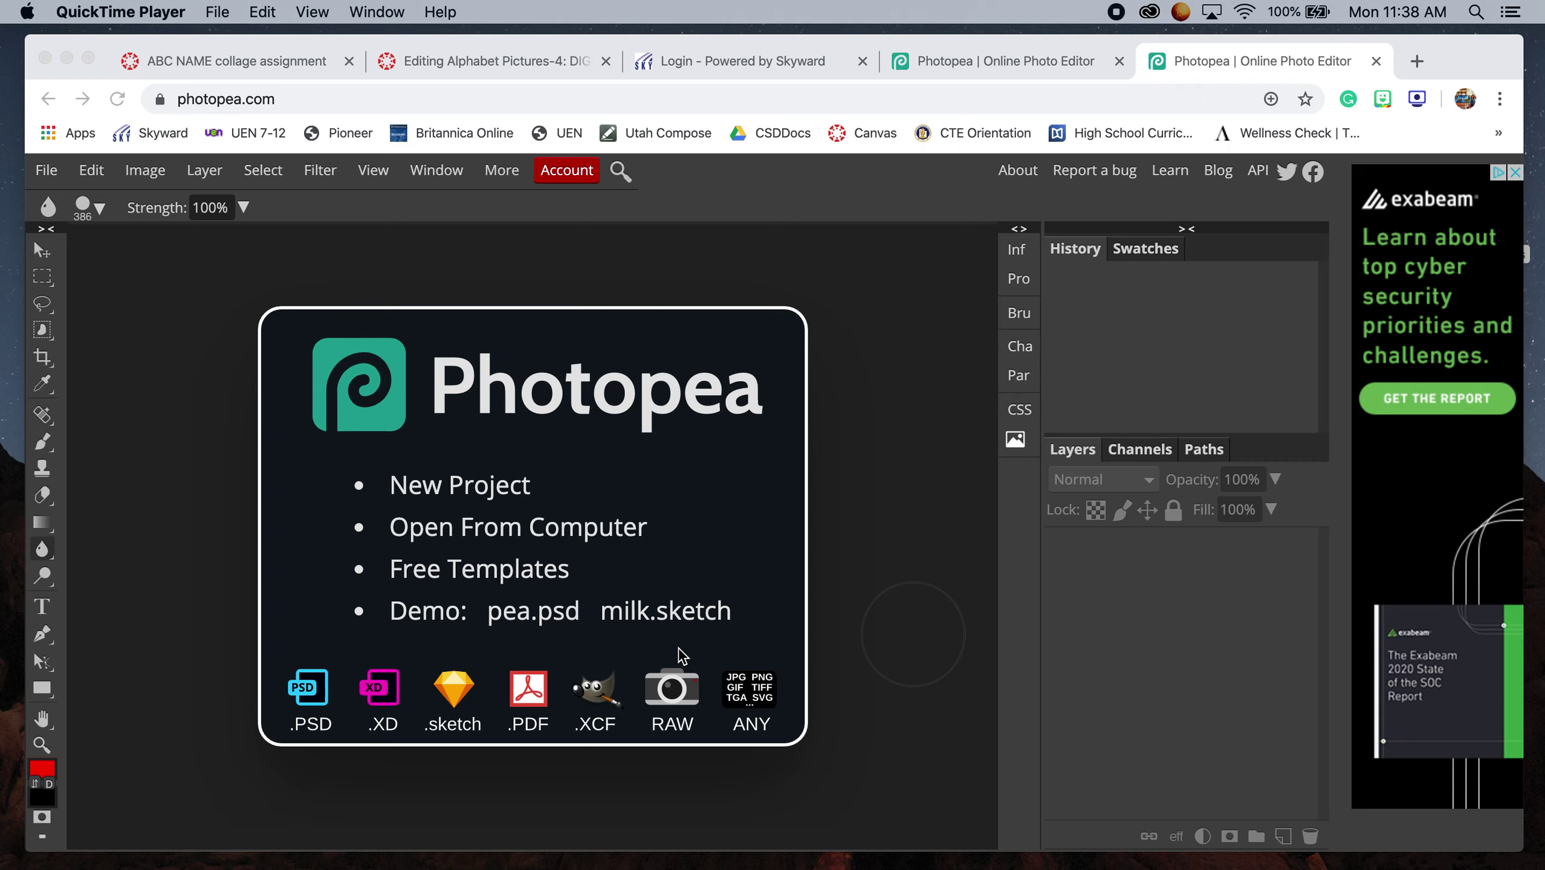
Open IMG_20200911_103941.jpg from the ABC Name Photos folder as a new document
{"action": "left_click", "coordinate": [67, 61]}
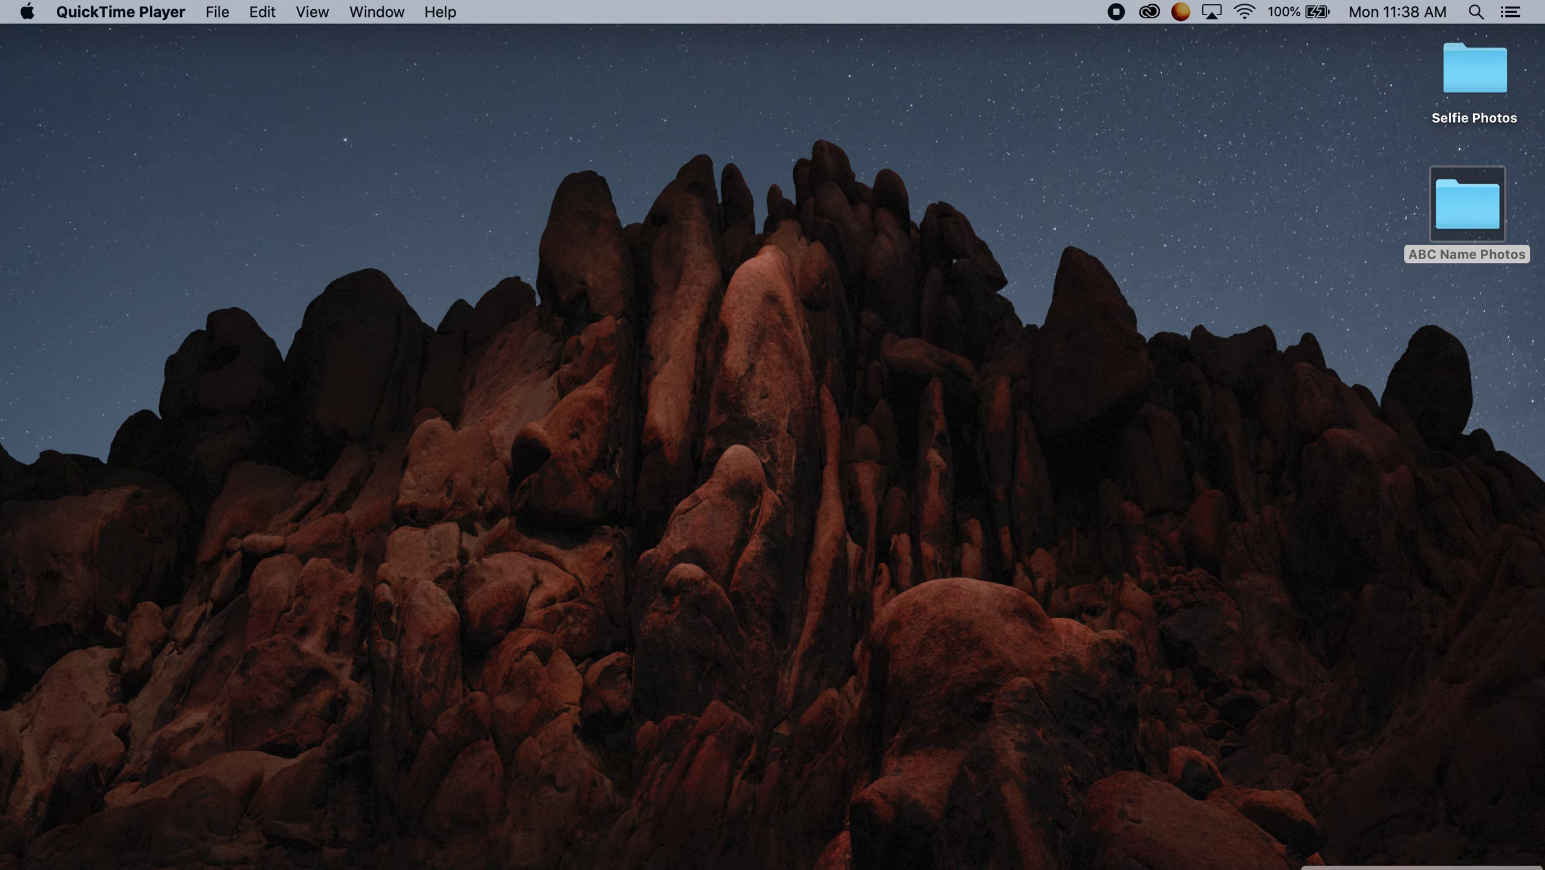
{"action": "left_click", "coordinate": [1402, 868]}
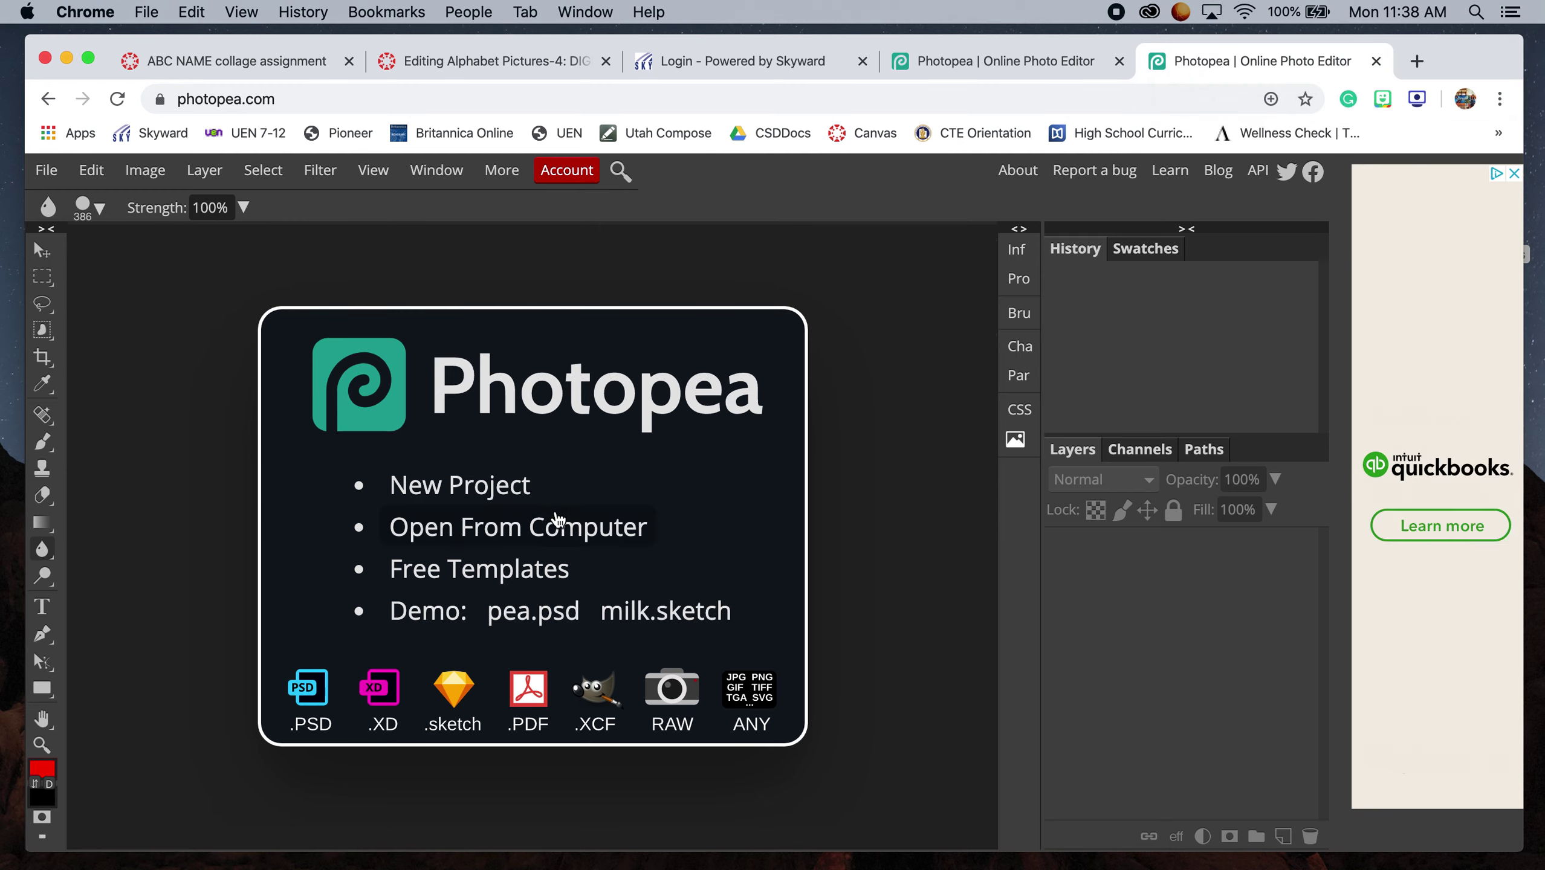
{"action": "left_click", "coordinate": [527, 543]}
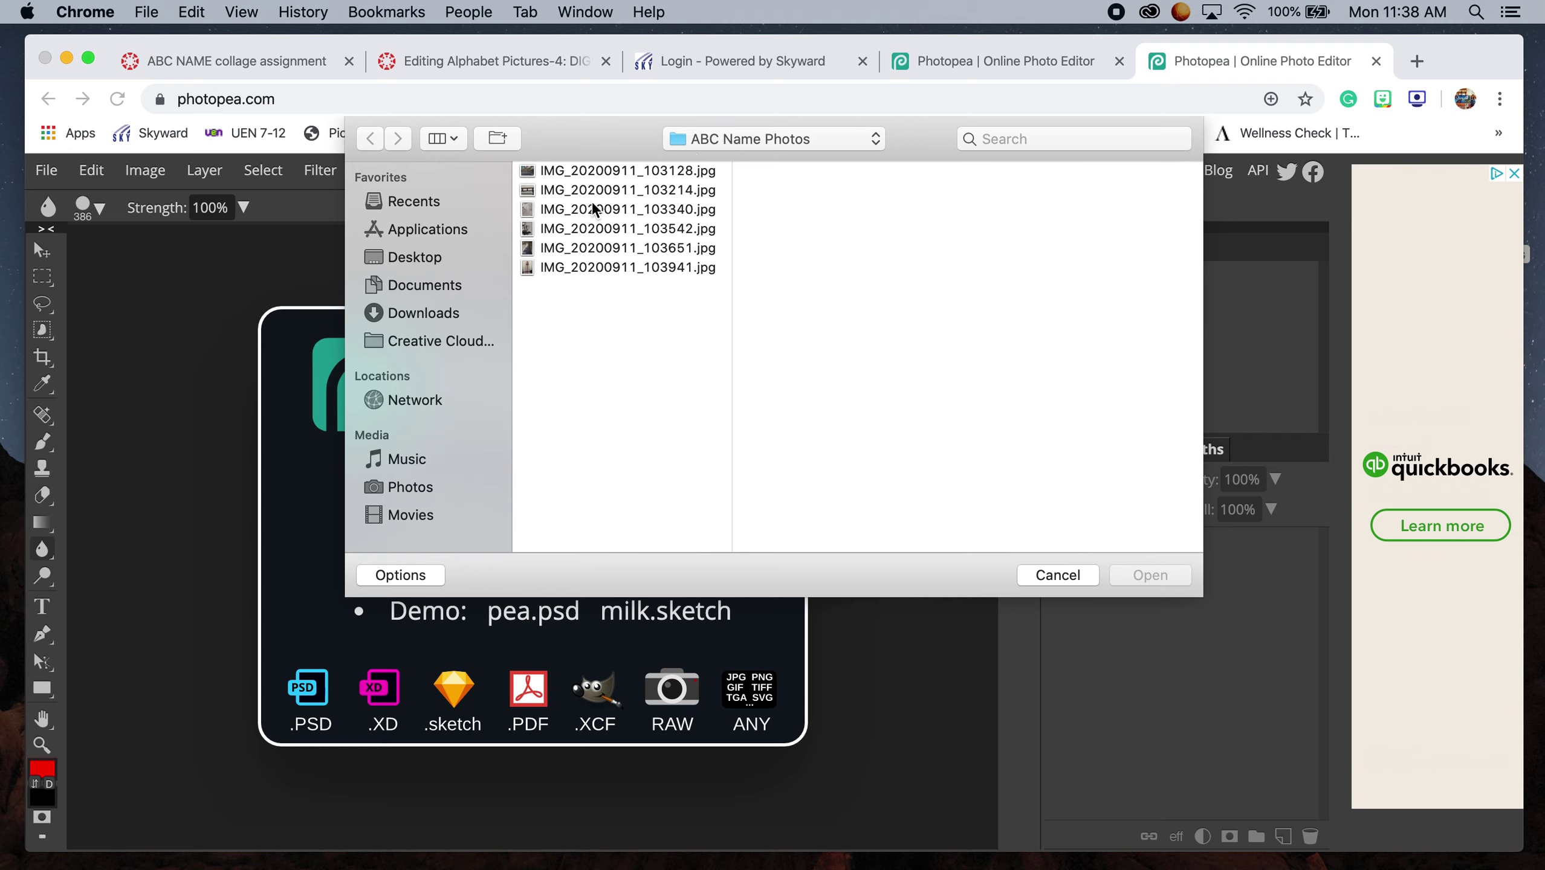
{"action": "left_click", "coordinate": [585, 268]}
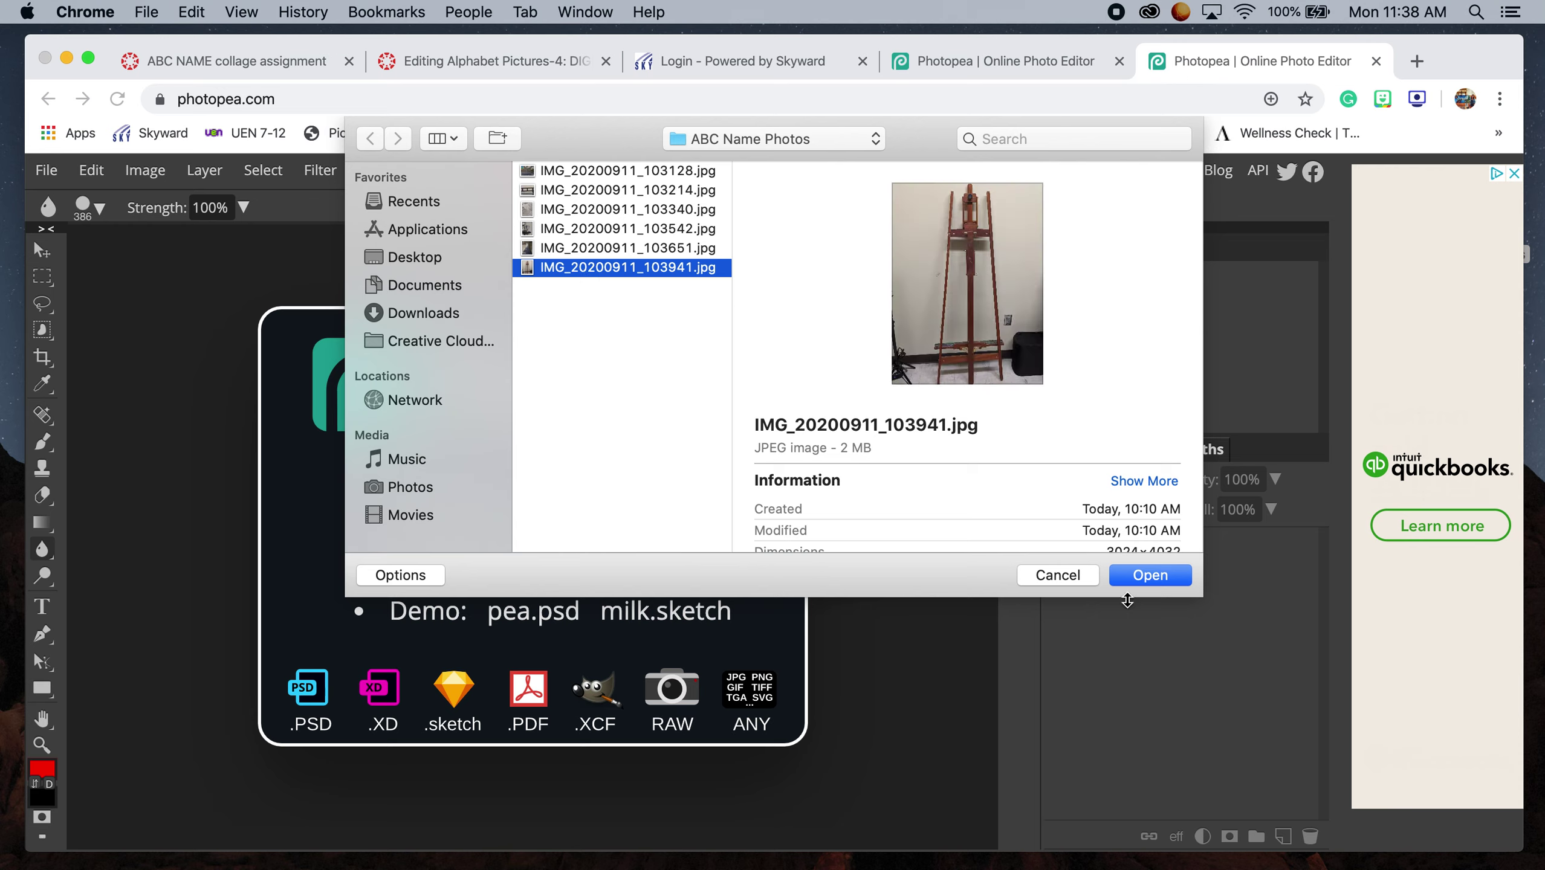
{"action": "left_click", "coordinate": [1161, 578]}
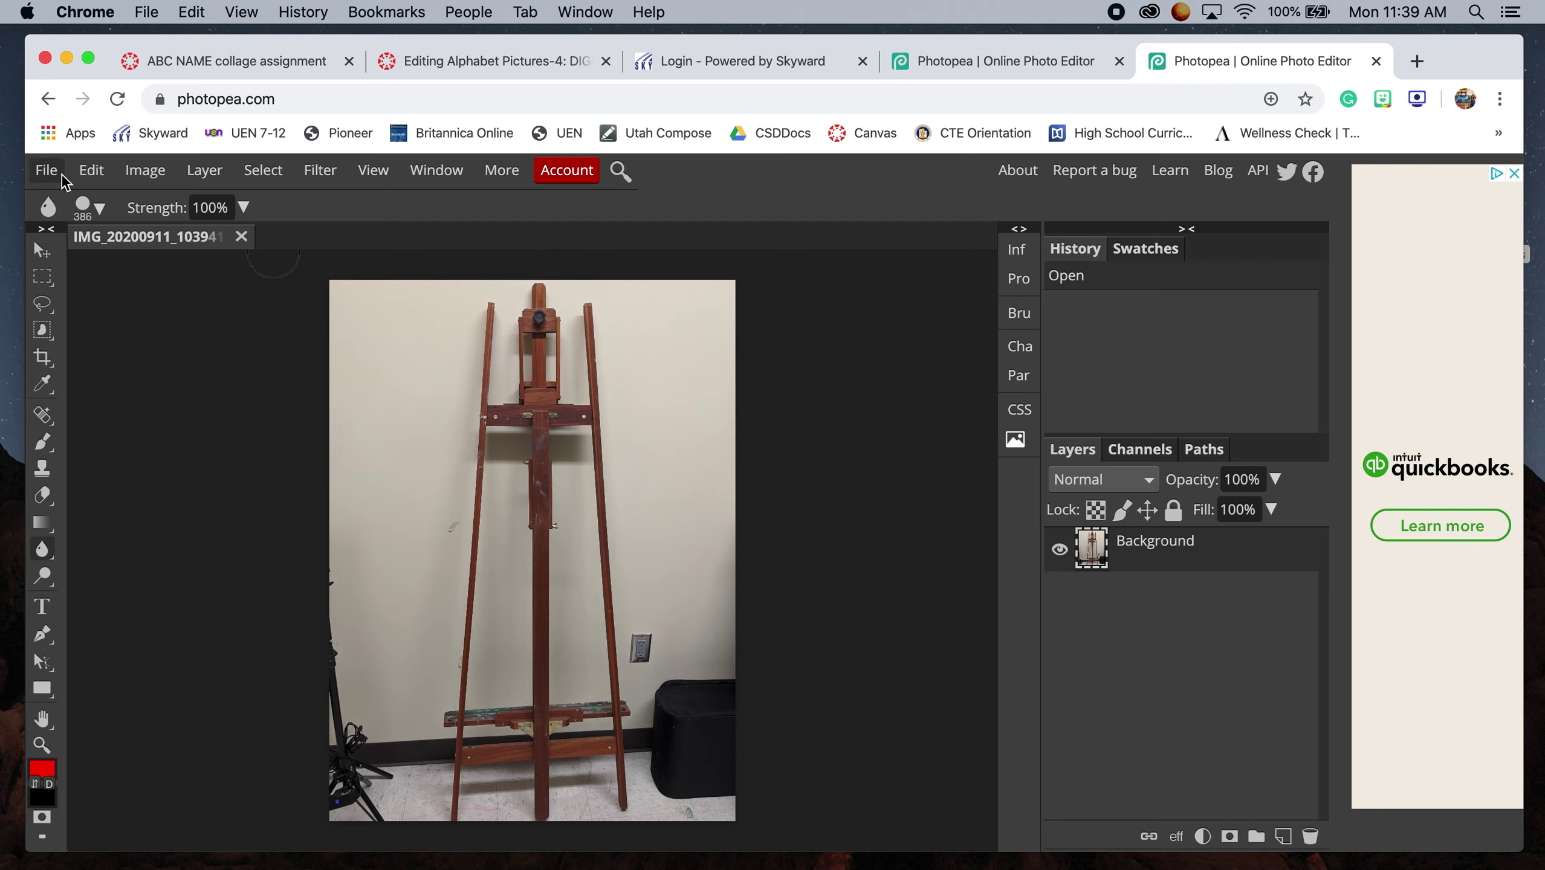
{"action": "left_click", "coordinate": [135, 177]}
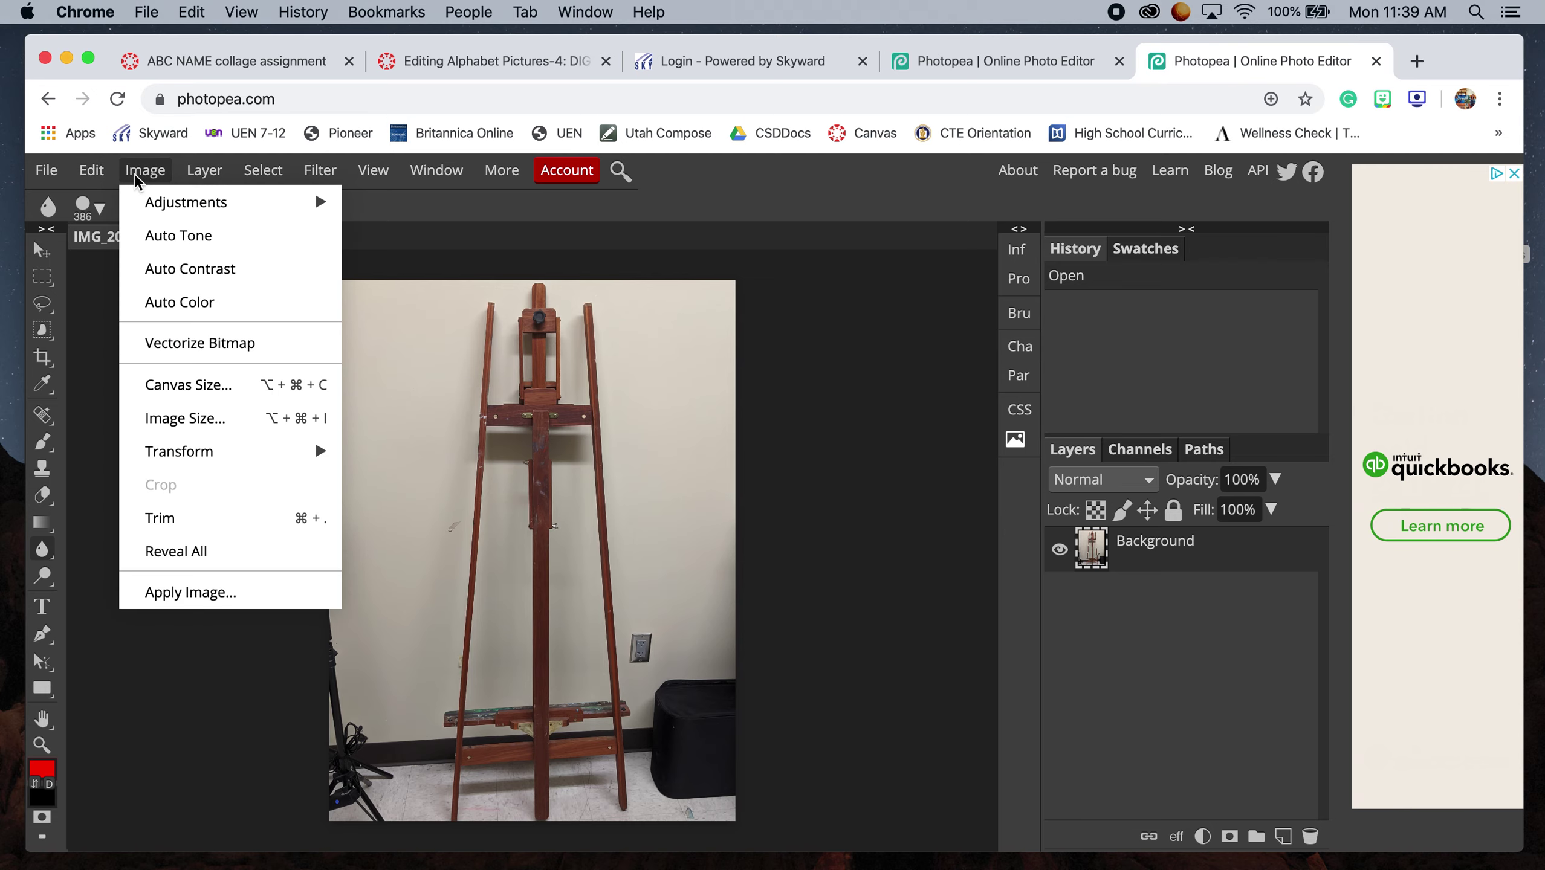
Change the resolution from 72 to 300 DPI without resampling, giving 10.08 × 13.44 inches
{"action": "left_click", "coordinate": [202, 418]}
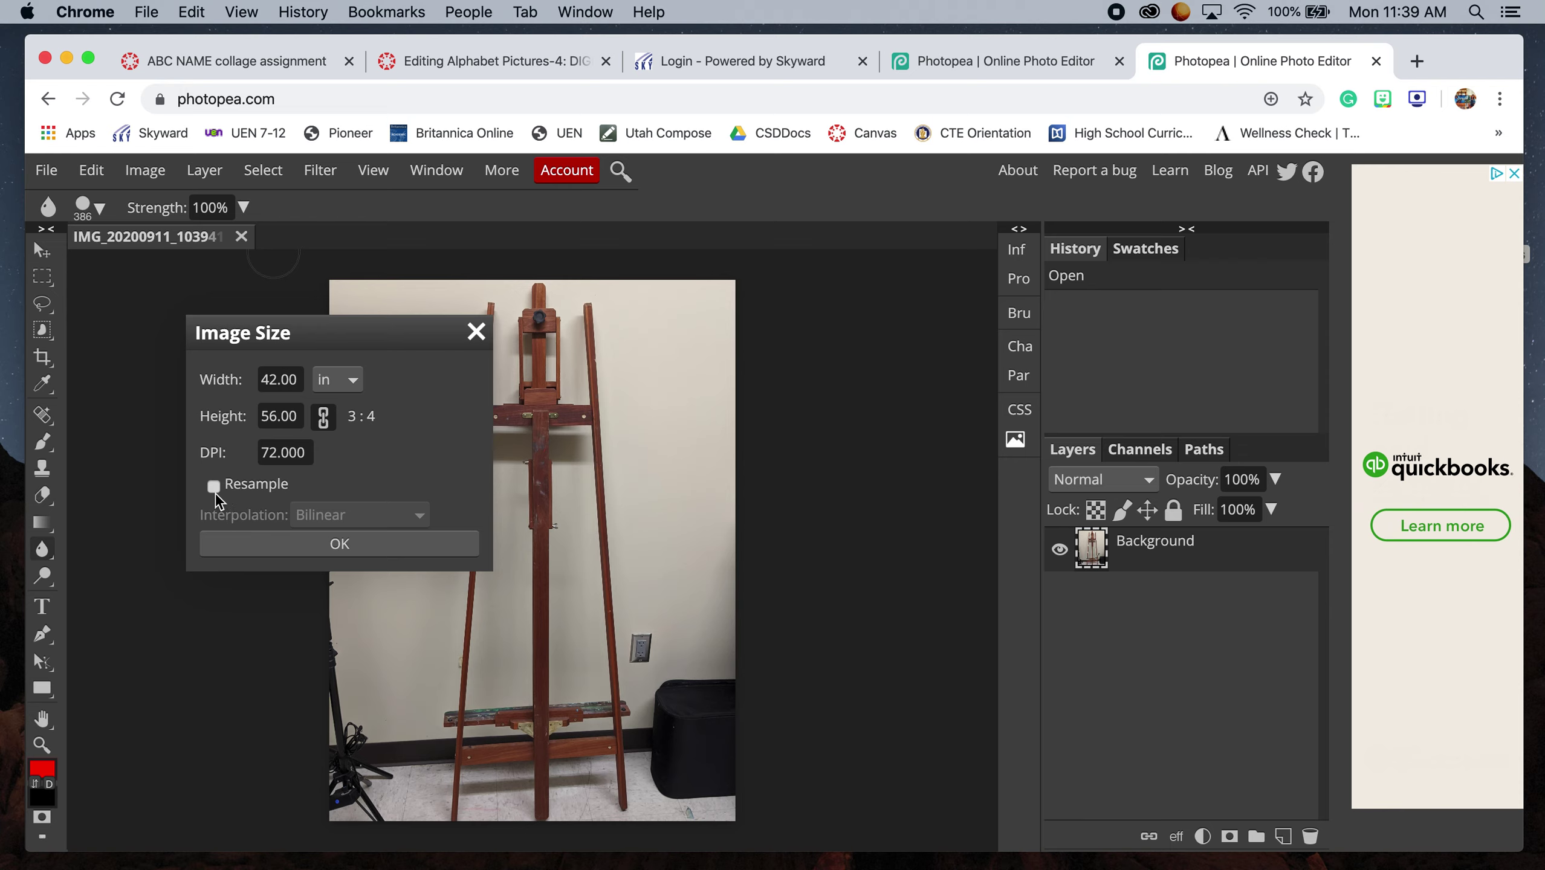
{"action": "left_click", "coordinate": [214, 489]}
{"action": "left_click", "coordinate": [214, 488]}
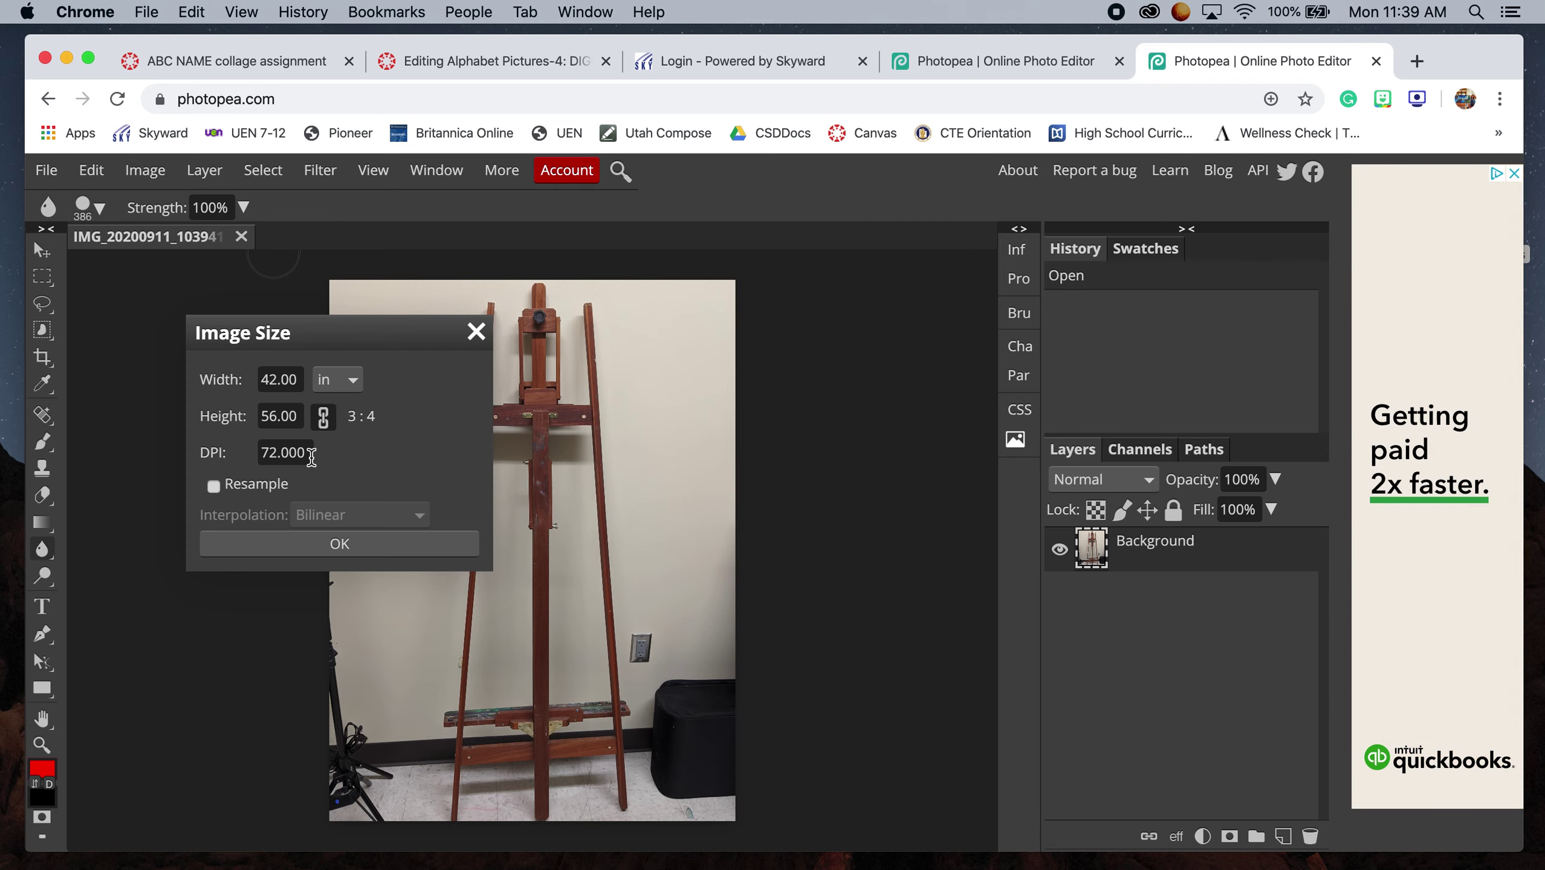
{"action": "left_click_drag", "start_coordinate": [311, 457], "coordinate": [235, 455]}
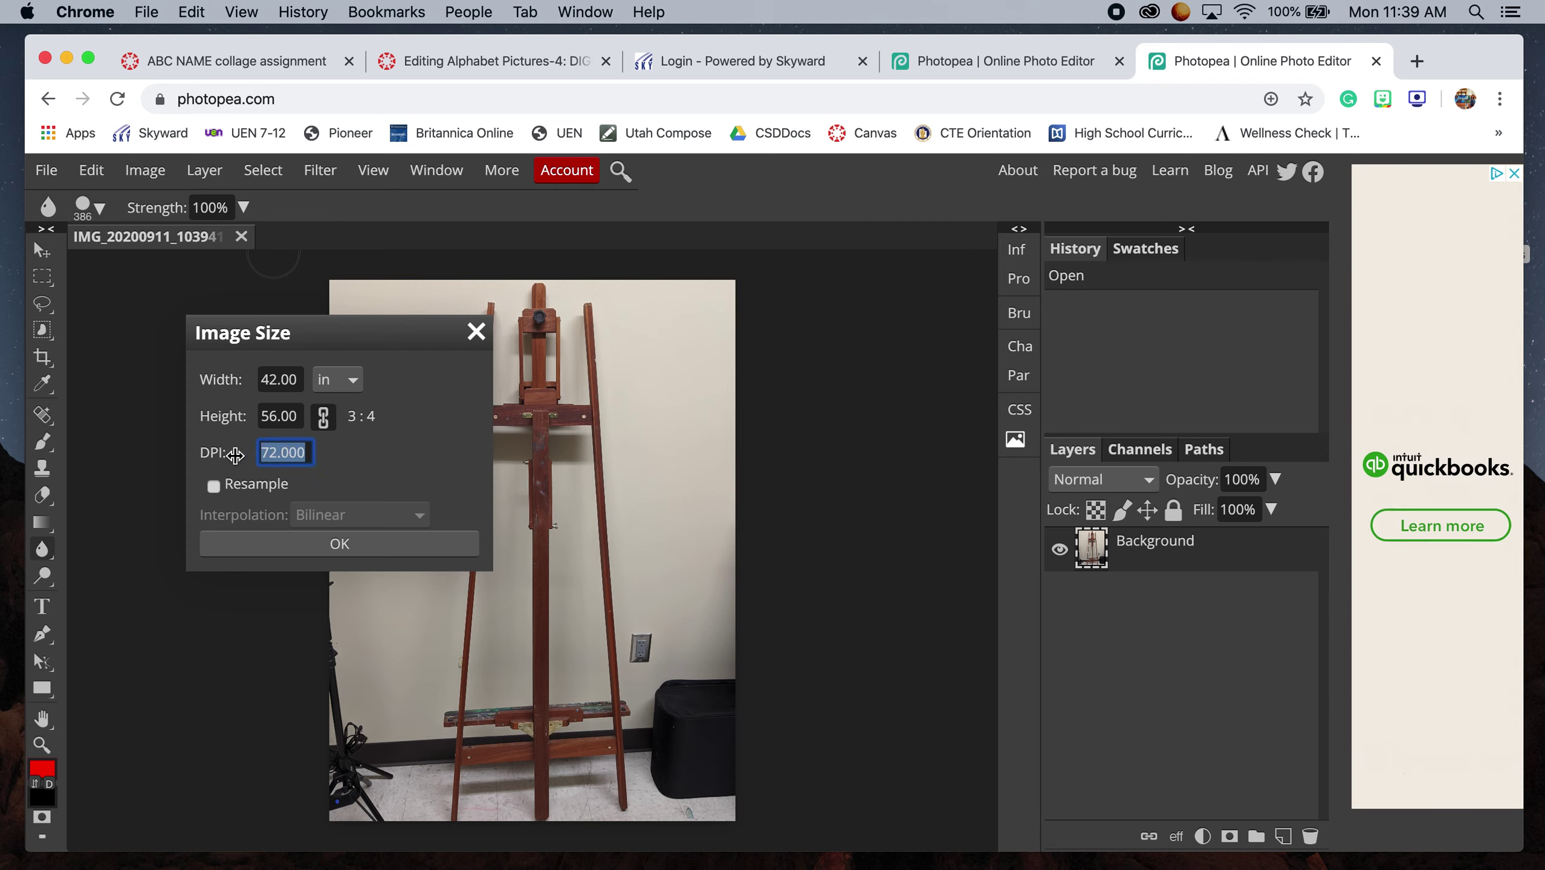
{"action": "type", "text": "300"}
{"action": "left_click", "coordinate": [369, 545]}
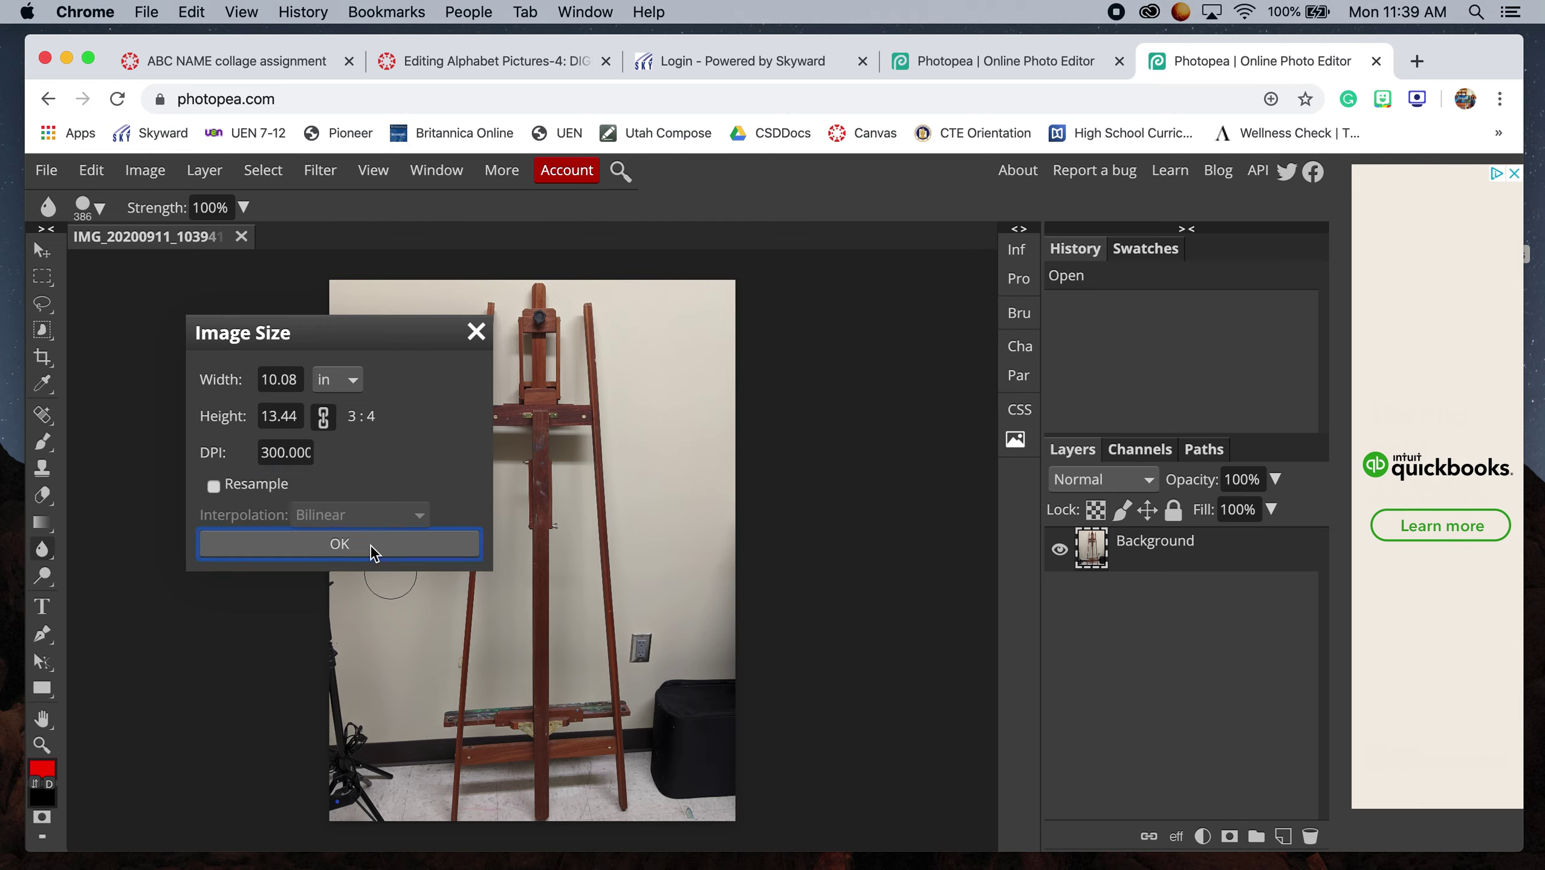
{"action": "left_click", "coordinate": [371, 545]}
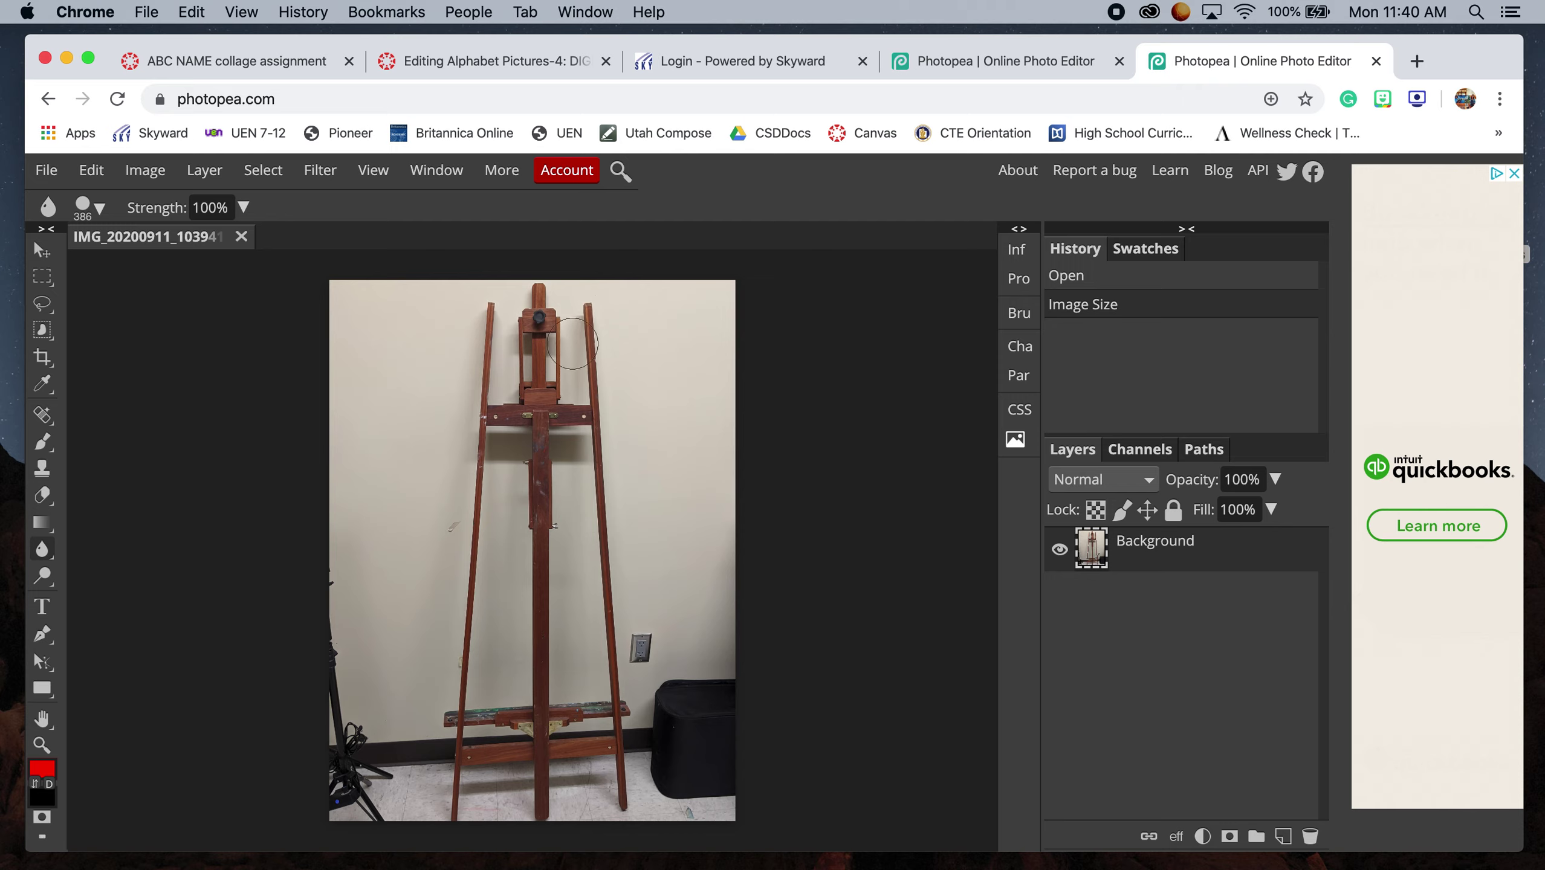
Crop the photo to a narrow vertical strip around the easel, trimming the left wall
{"action": "left_click", "coordinate": [45, 365]}
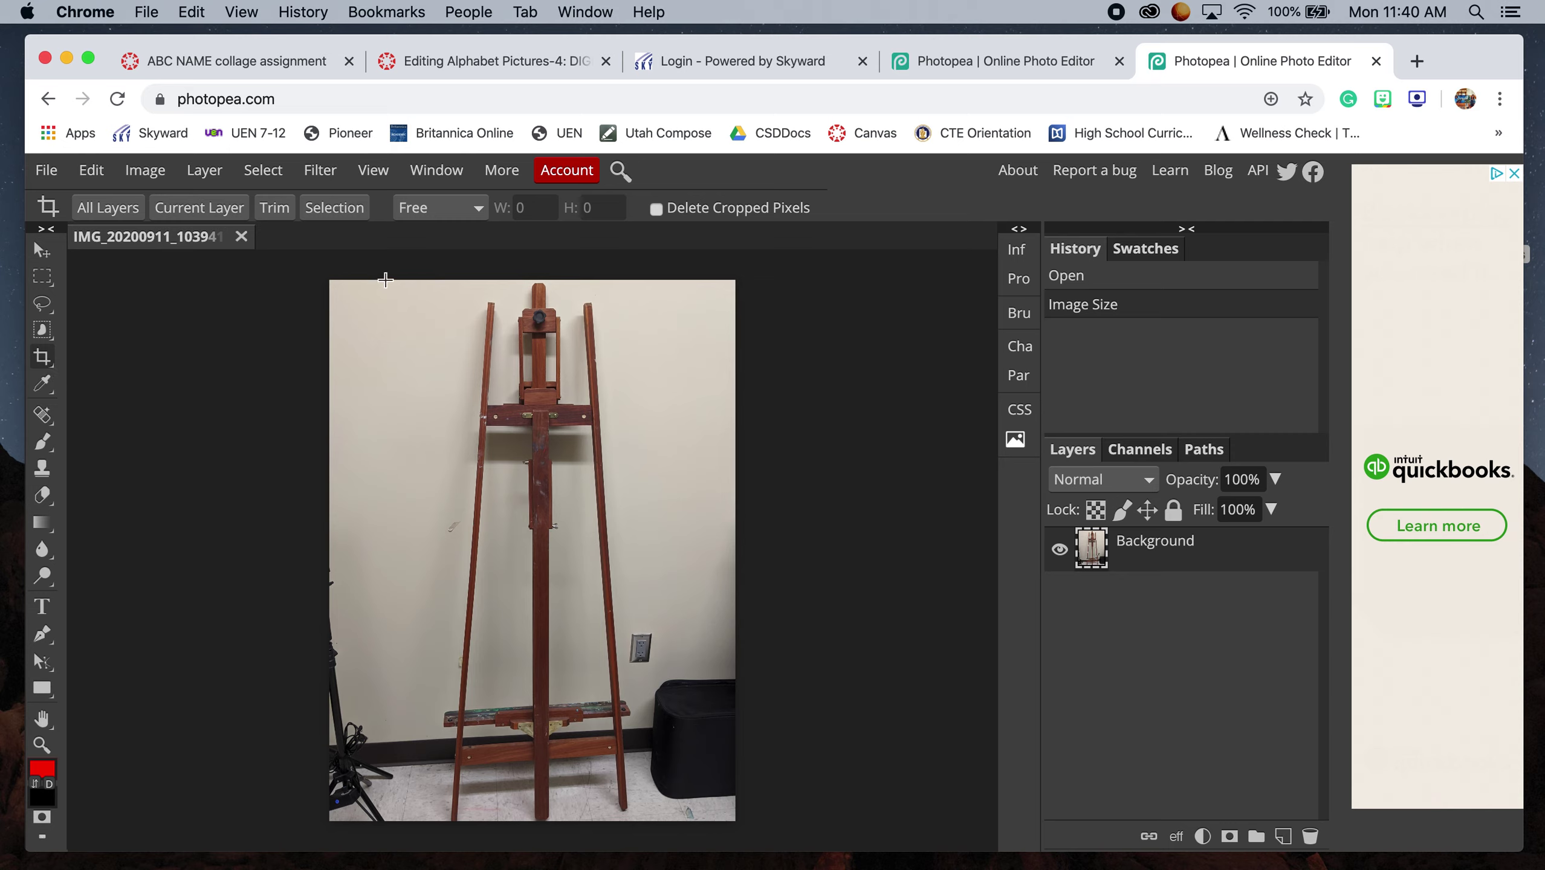
{"action": "left_click_drag", "start_coordinate": [397, 280], "coordinate": [651, 820]}
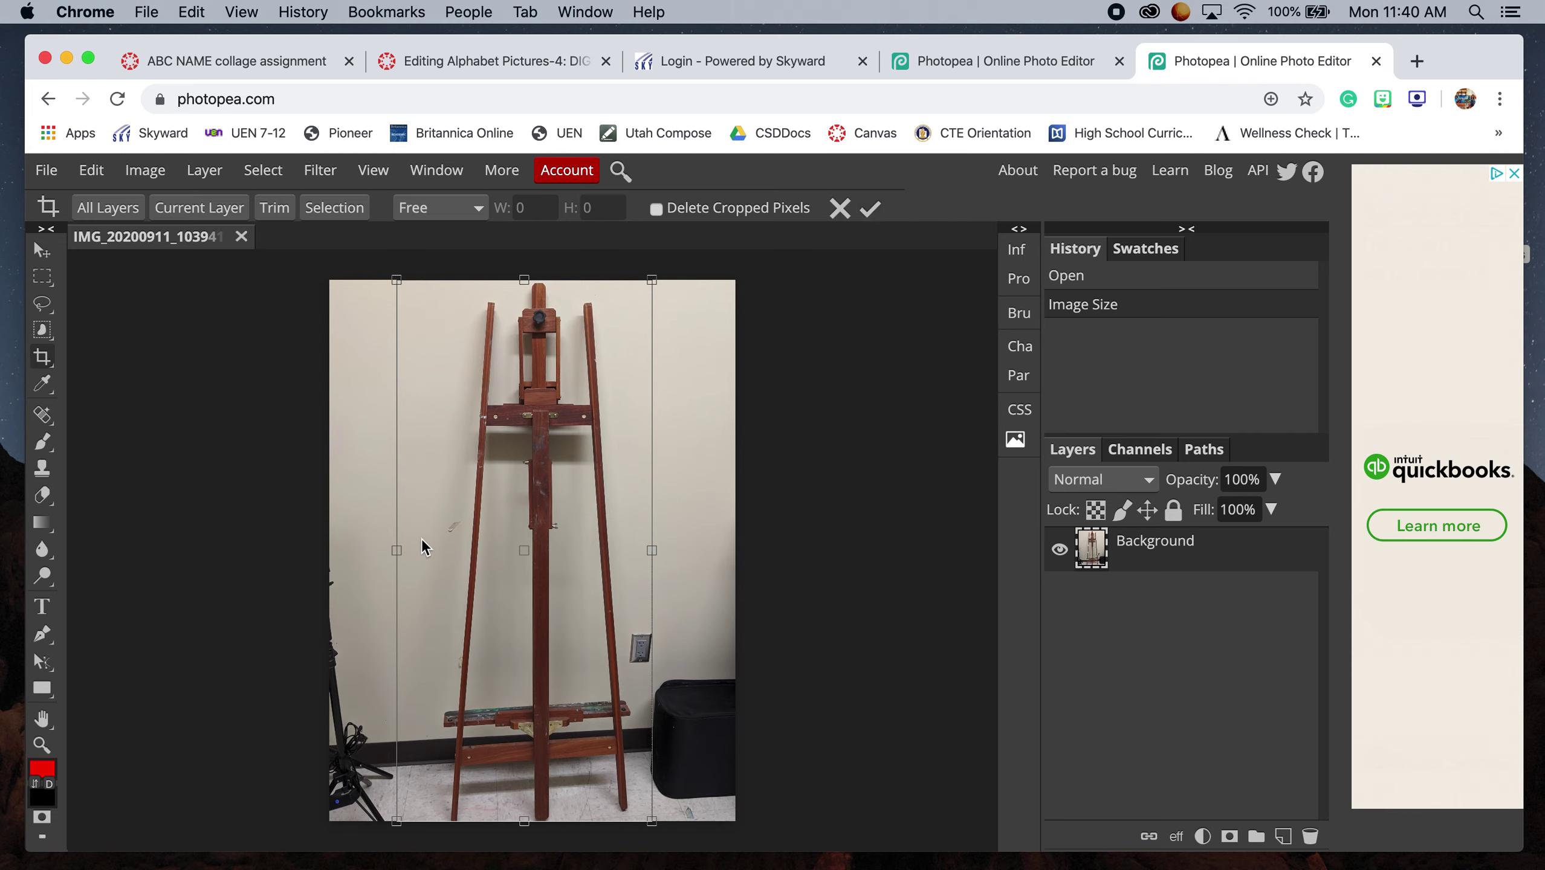
{"action": "left_click_drag", "start_coordinate": [397, 551], "coordinate": [418, 551]}
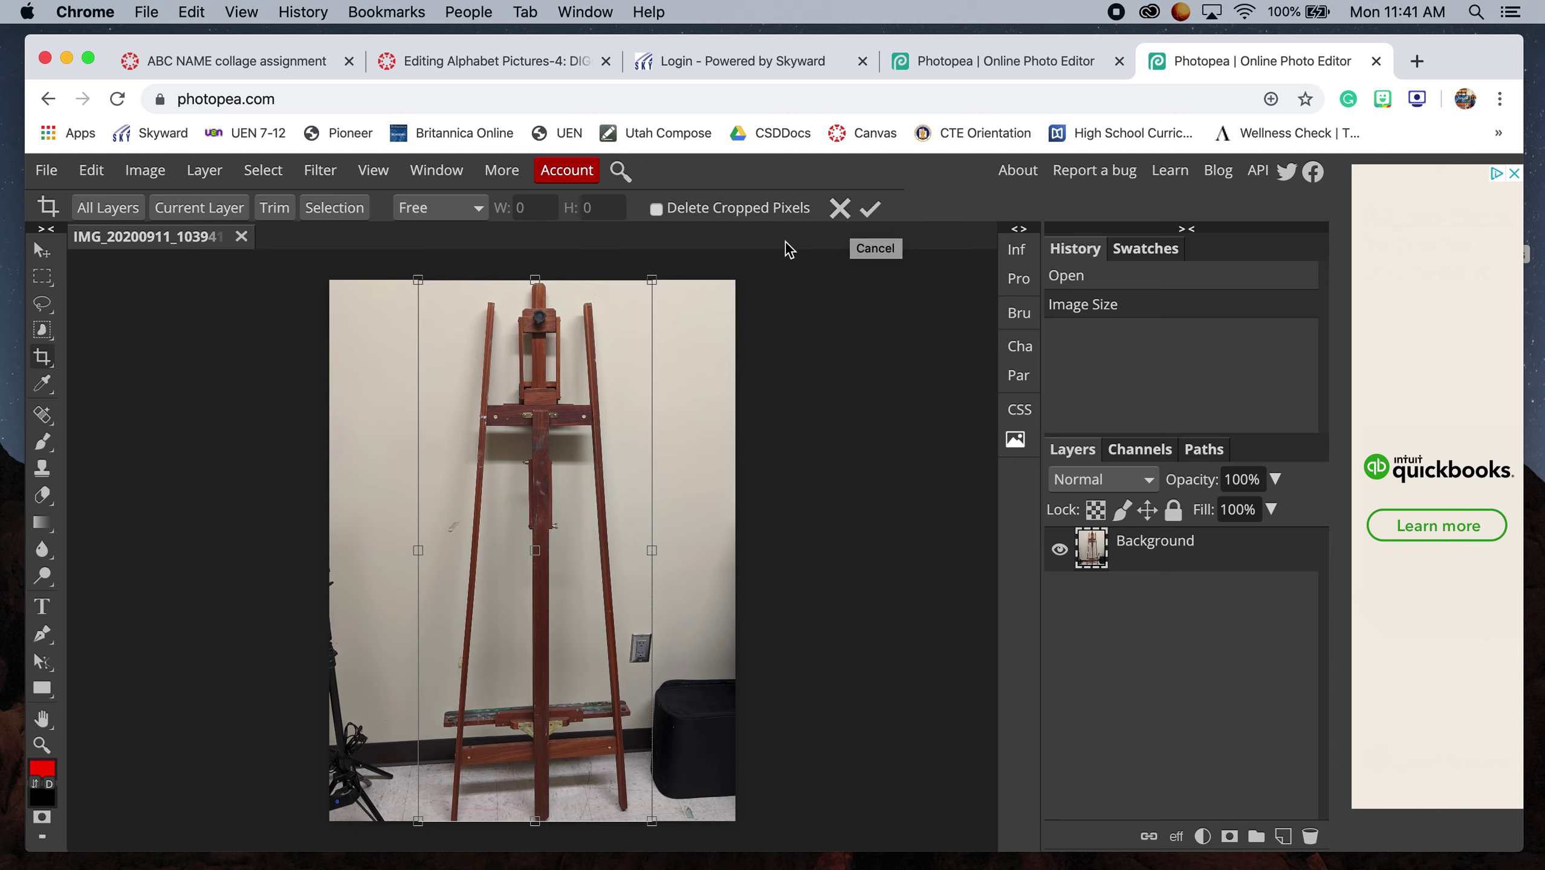
{"action": "left_click", "coordinate": [869, 215]}
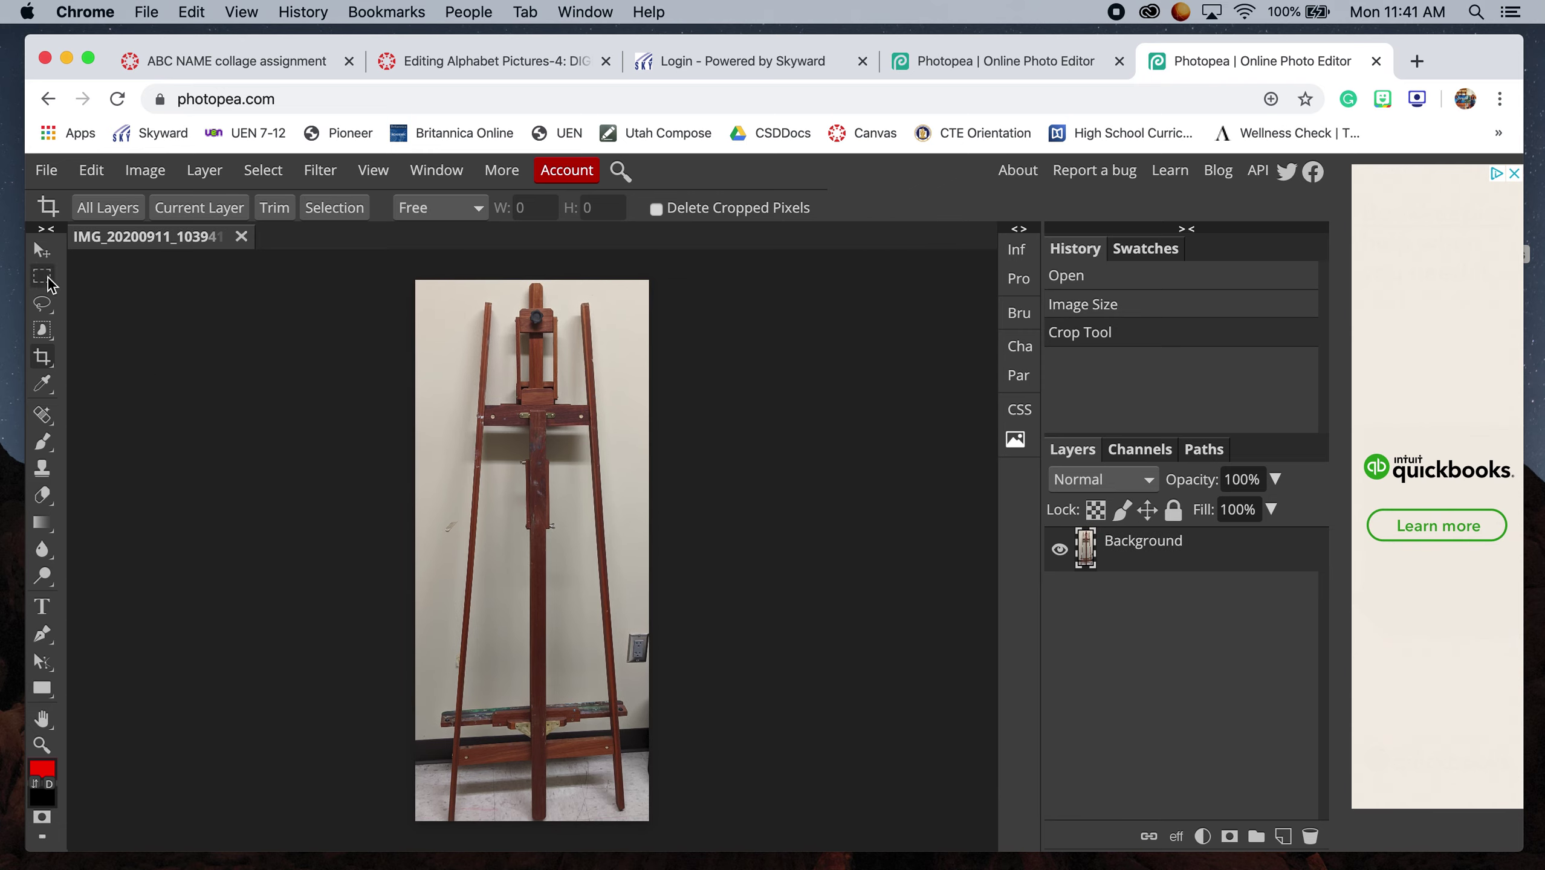
Rotate the cropped photo 0.3° with Free Transform so the easel stands straight
{"action": "left_click", "coordinate": [41, 249]}
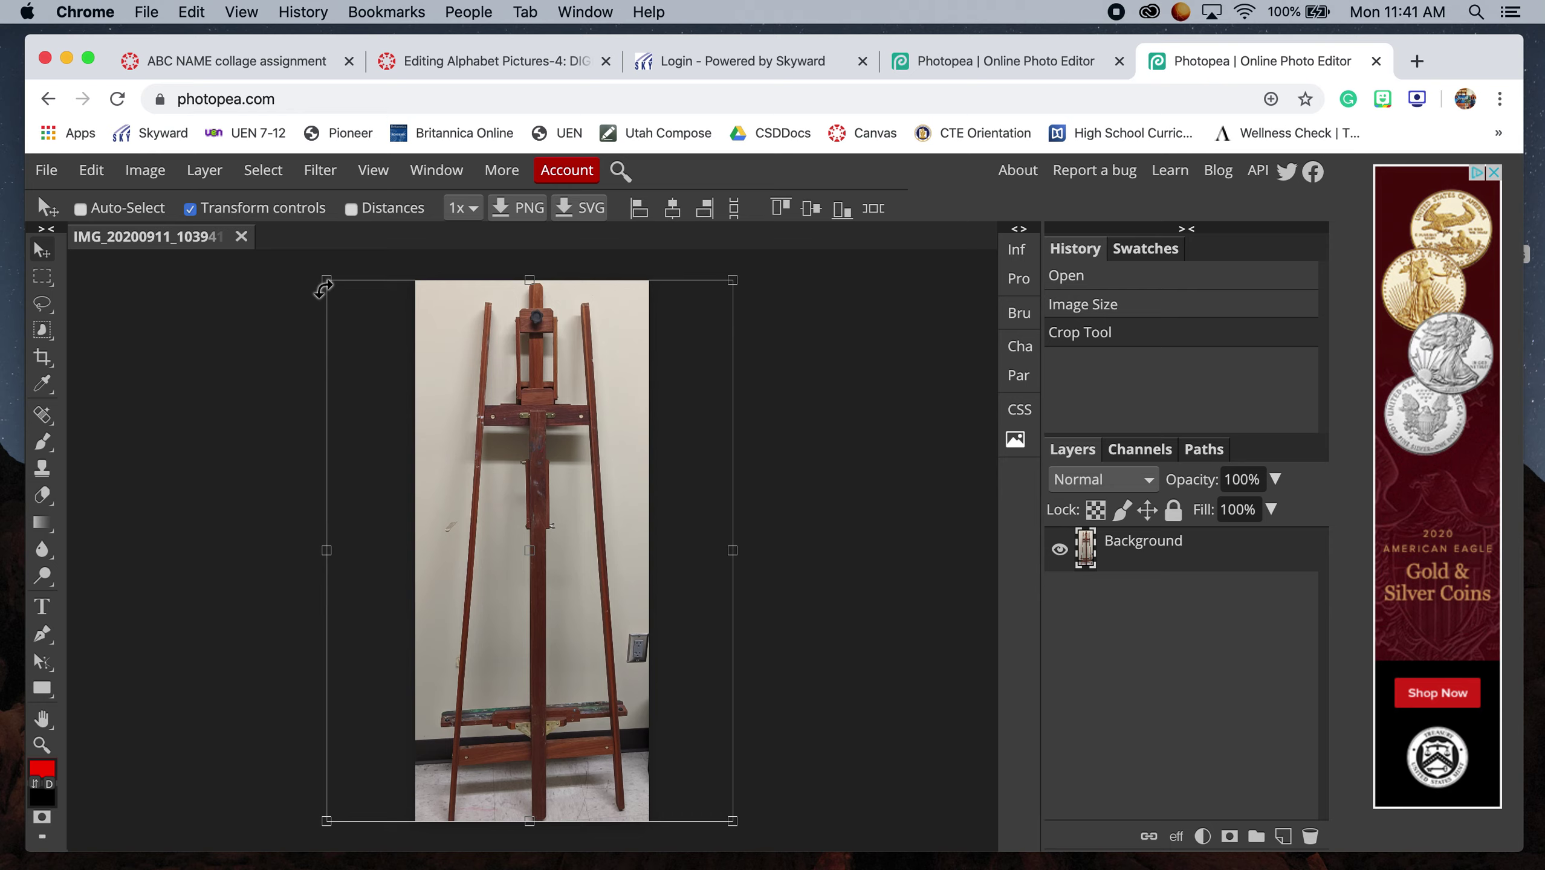
{"action": "left_click_drag", "start_coordinate": [323, 289], "coordinate": [307, 261]}
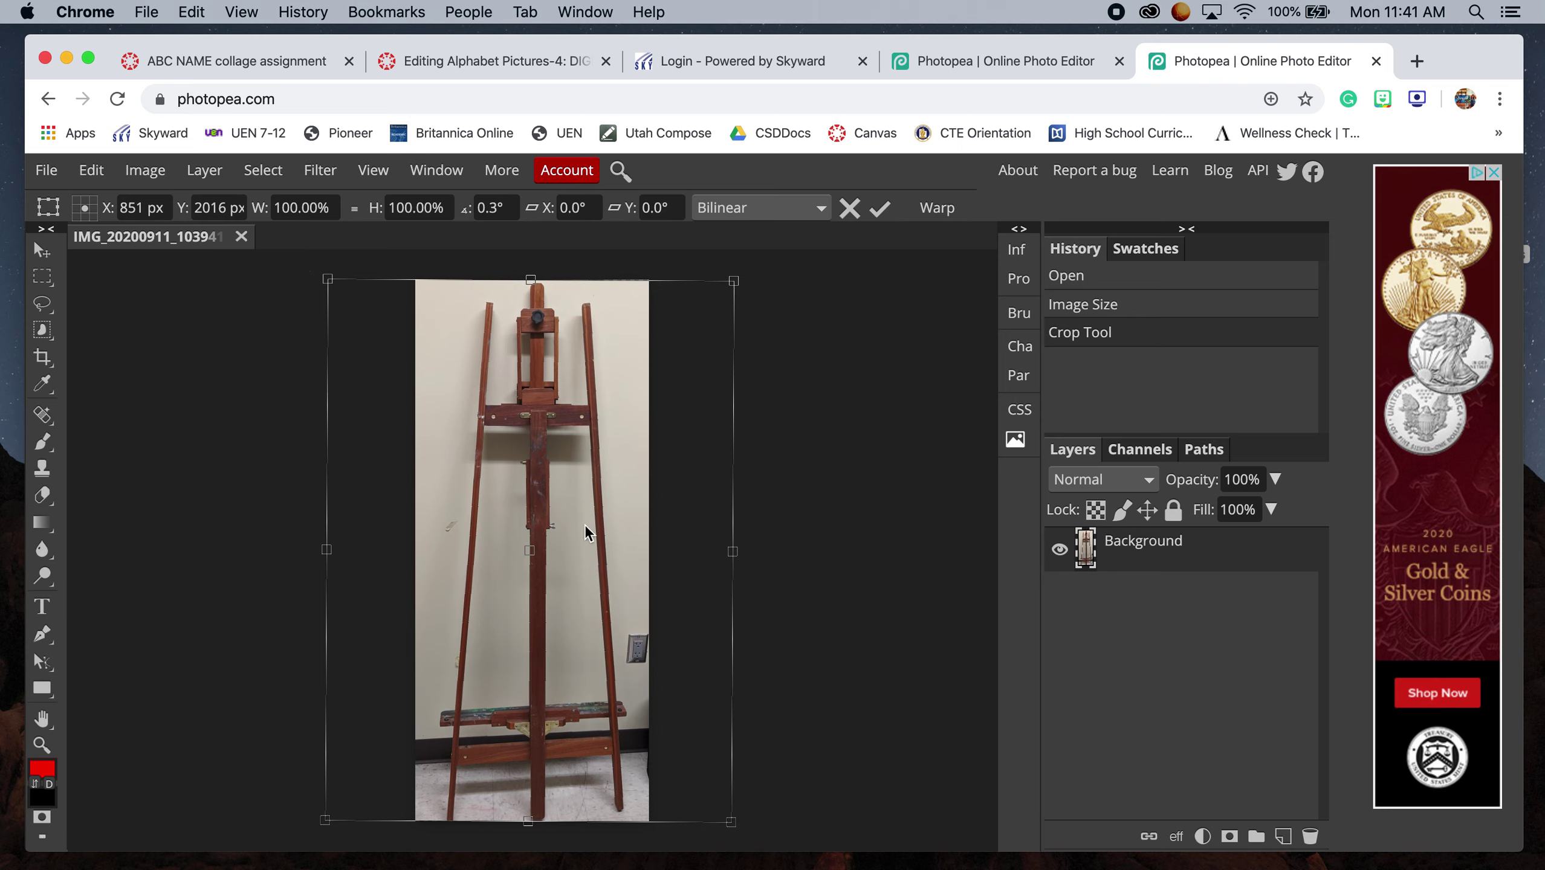
{"action": "mouse_move", "coordinate": [529, 833]}
{"action": "left_mouse_down"}
{"action": "mouse_move", "coordinate": [530, 848]}
{"action": "mouse_move", "coordinate": [529, 821]}
{"action": "left_mouse_up"}
{"action": "left_click", "coordinate": [880, 209]}
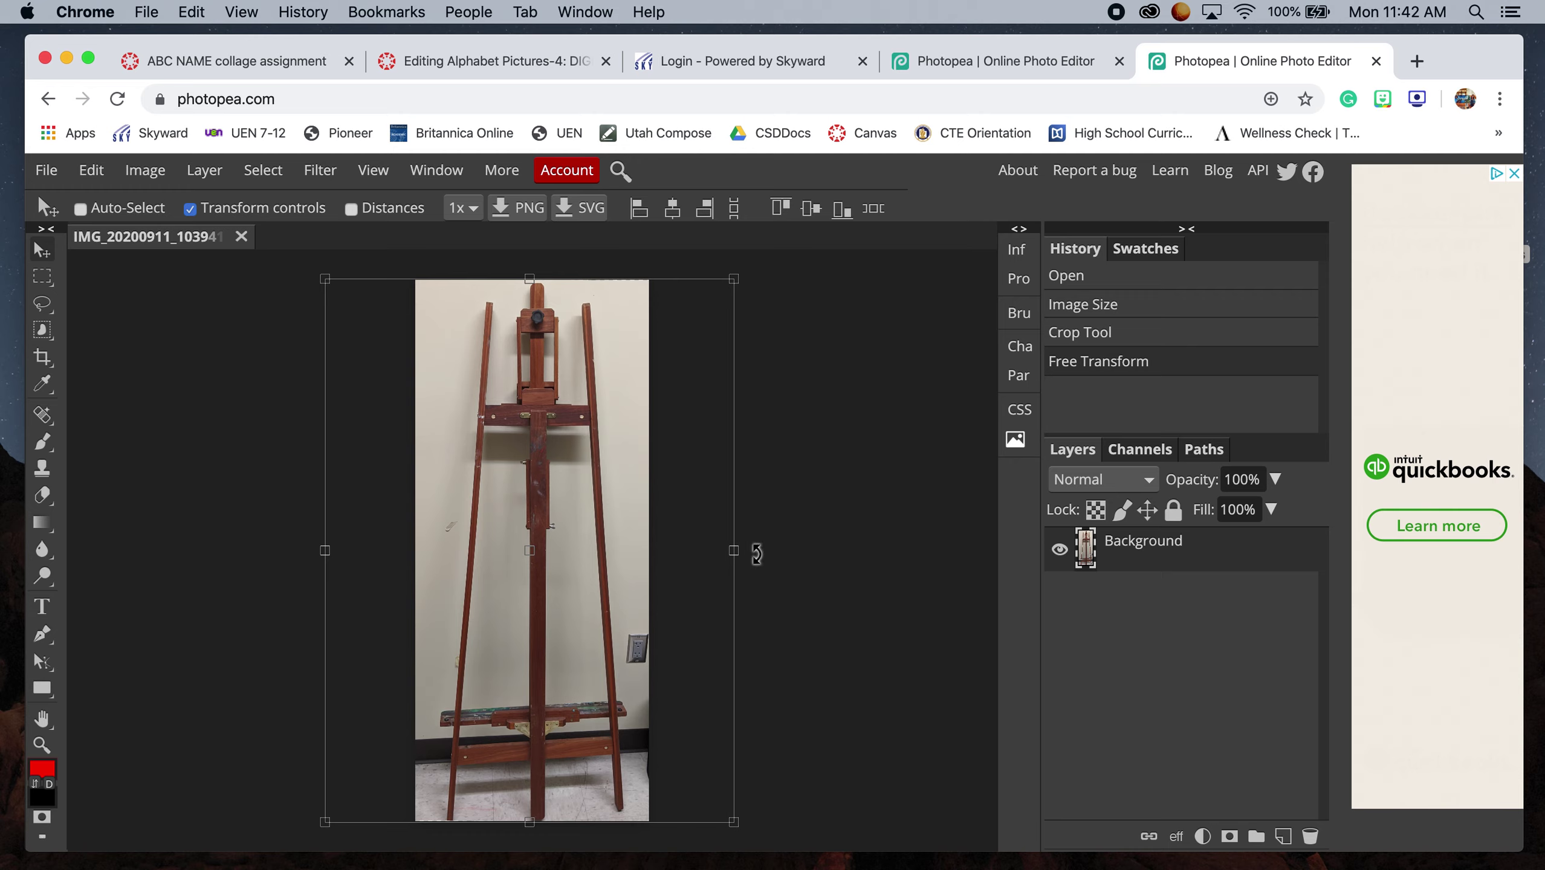
Start another Free Transform on the photo layer with Ctrl+T
{"action": "key", "text": "ctrl+t"}
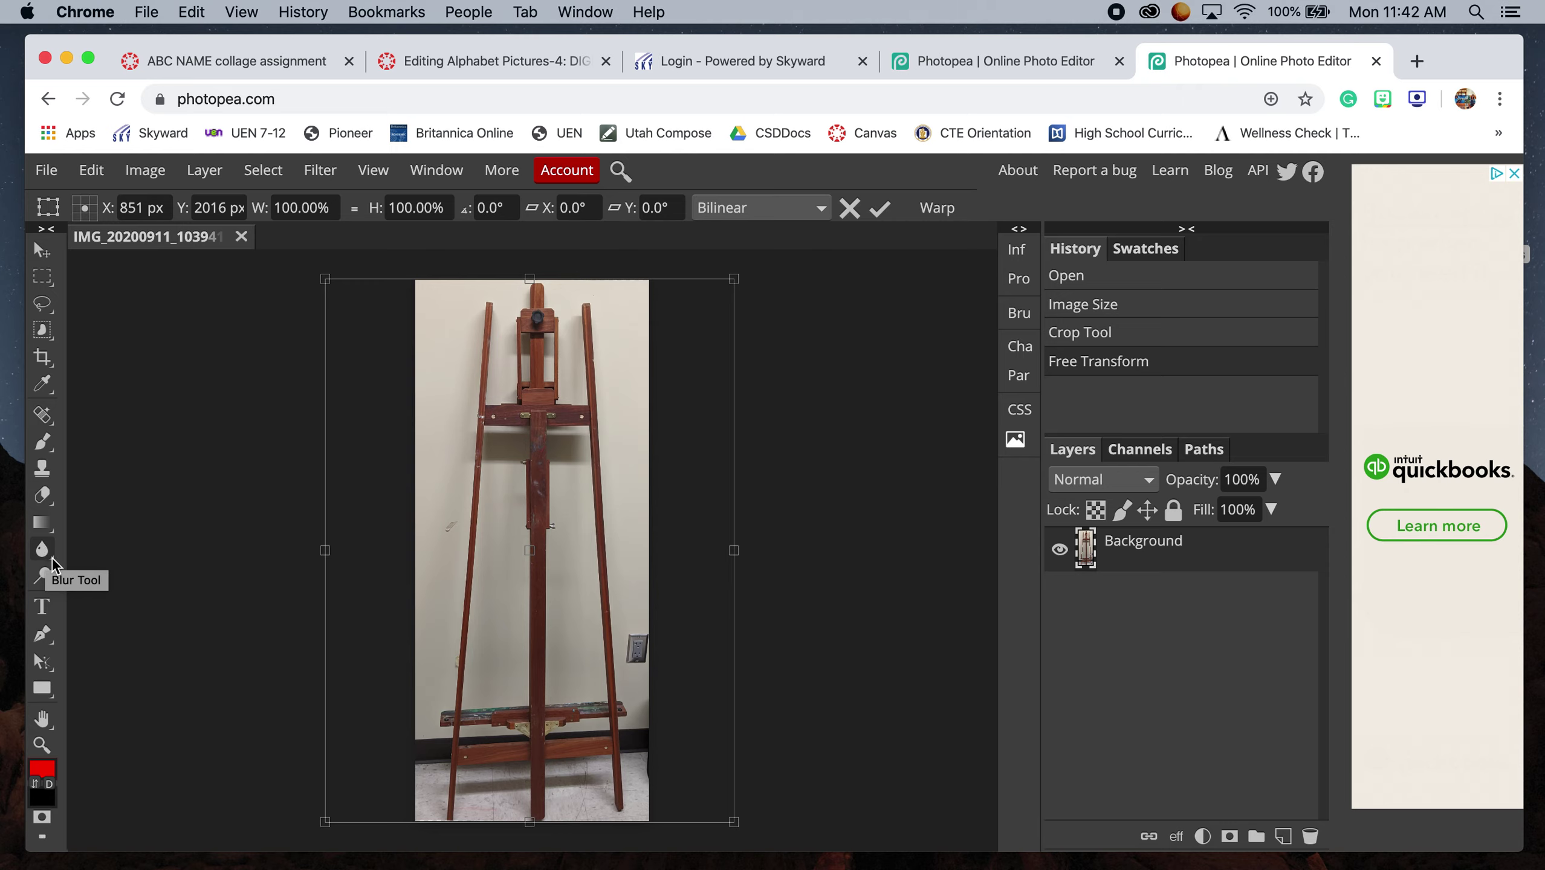
Commit the transform and select the Blur tool from the blur, sharpen and smudge group
{"action": "left_click", "coordinate": [54, 561]}
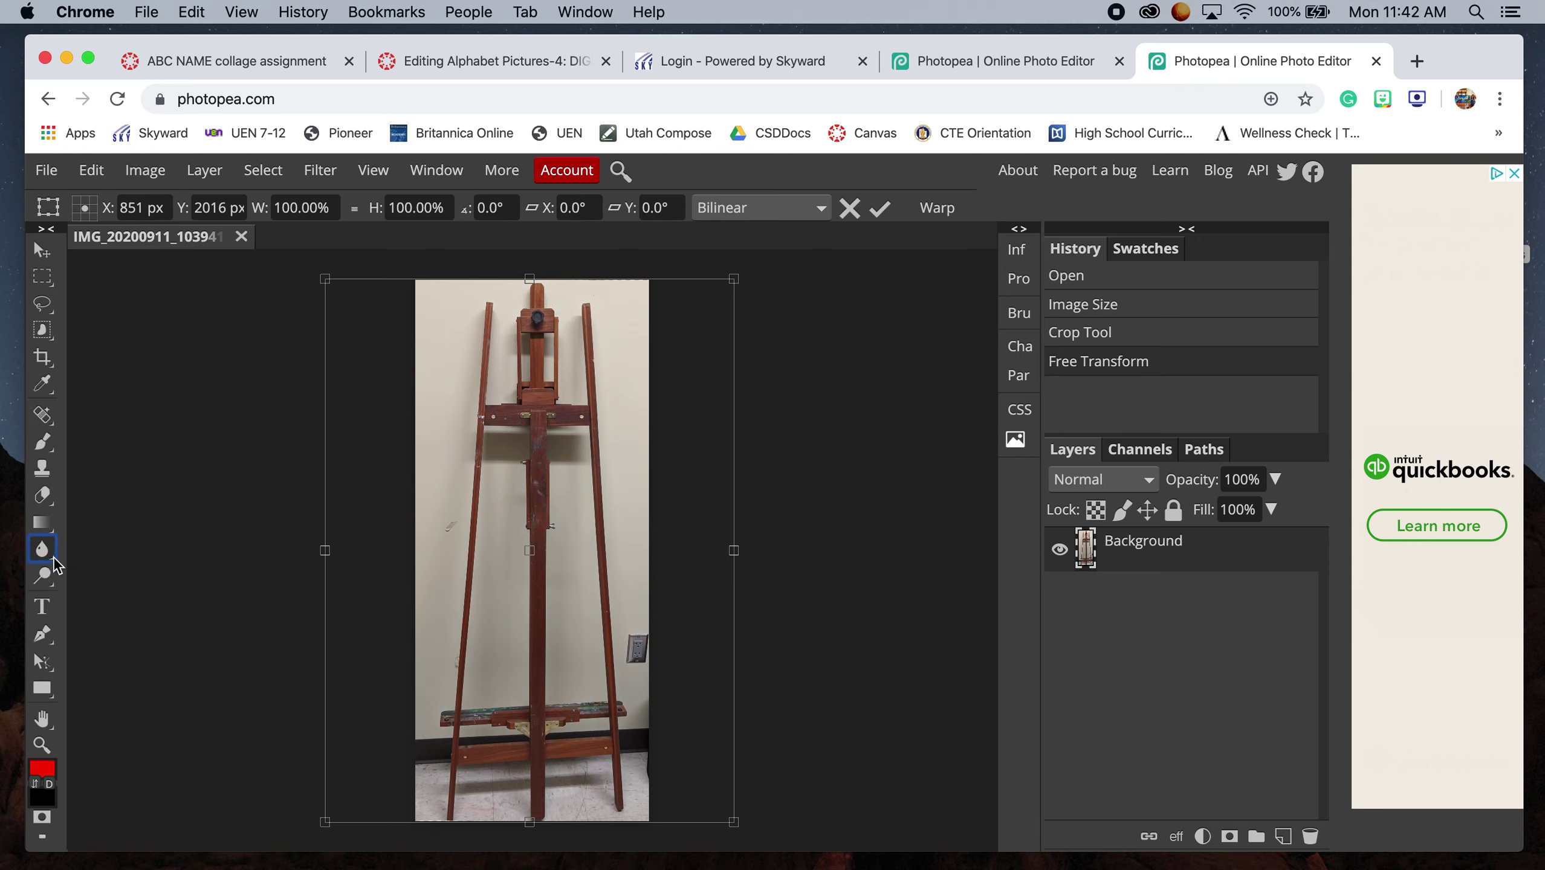
{"action": "right_click", "coordinate": [54, 563]}
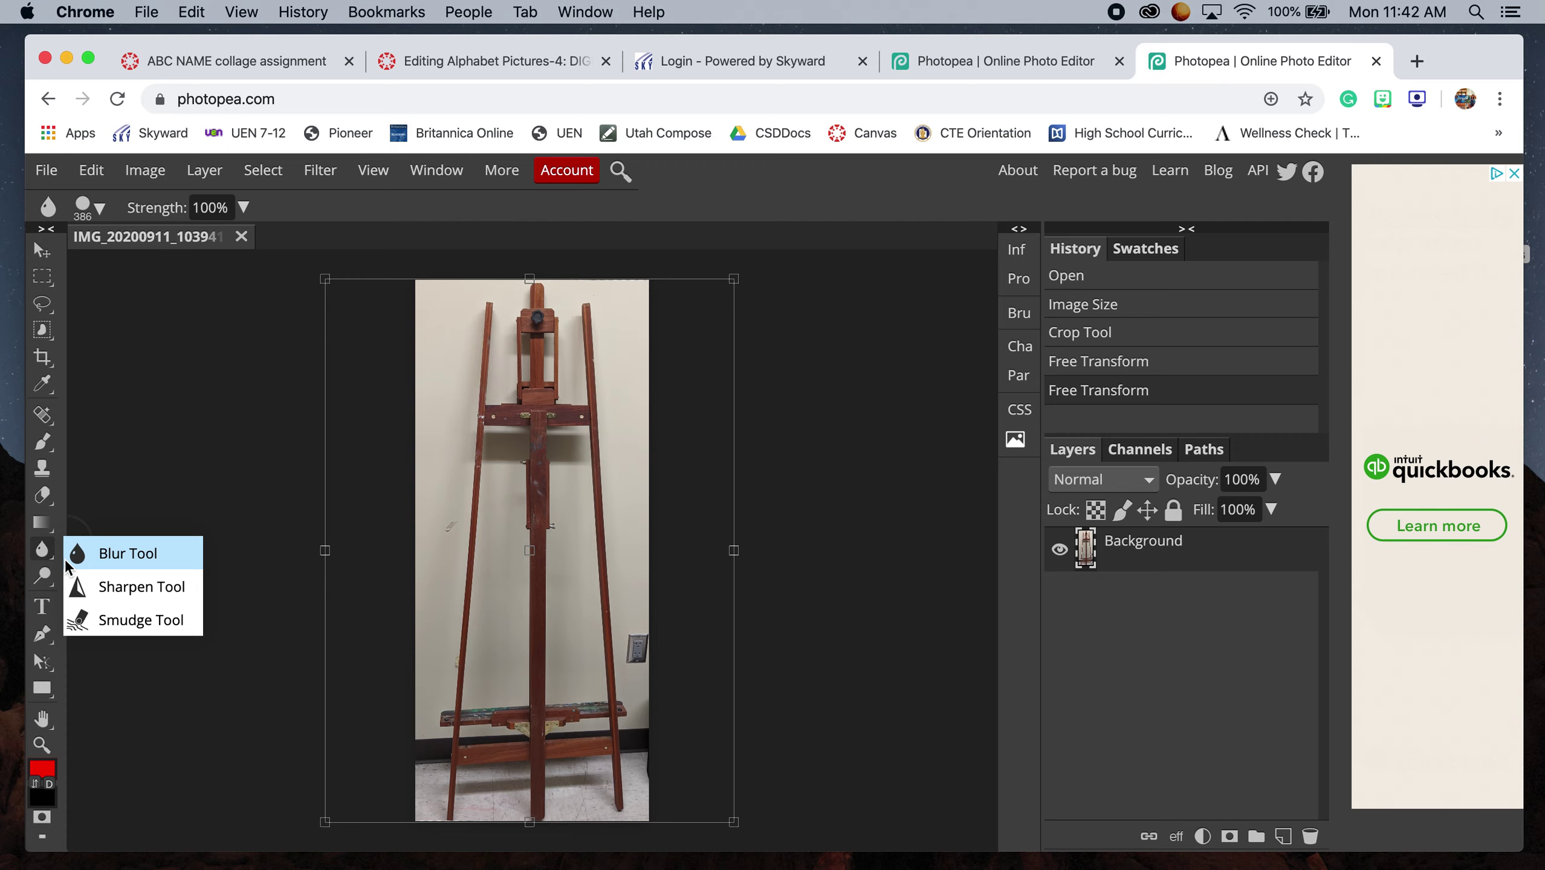
{"action": "left_click", "coordinate": [111, 557]}
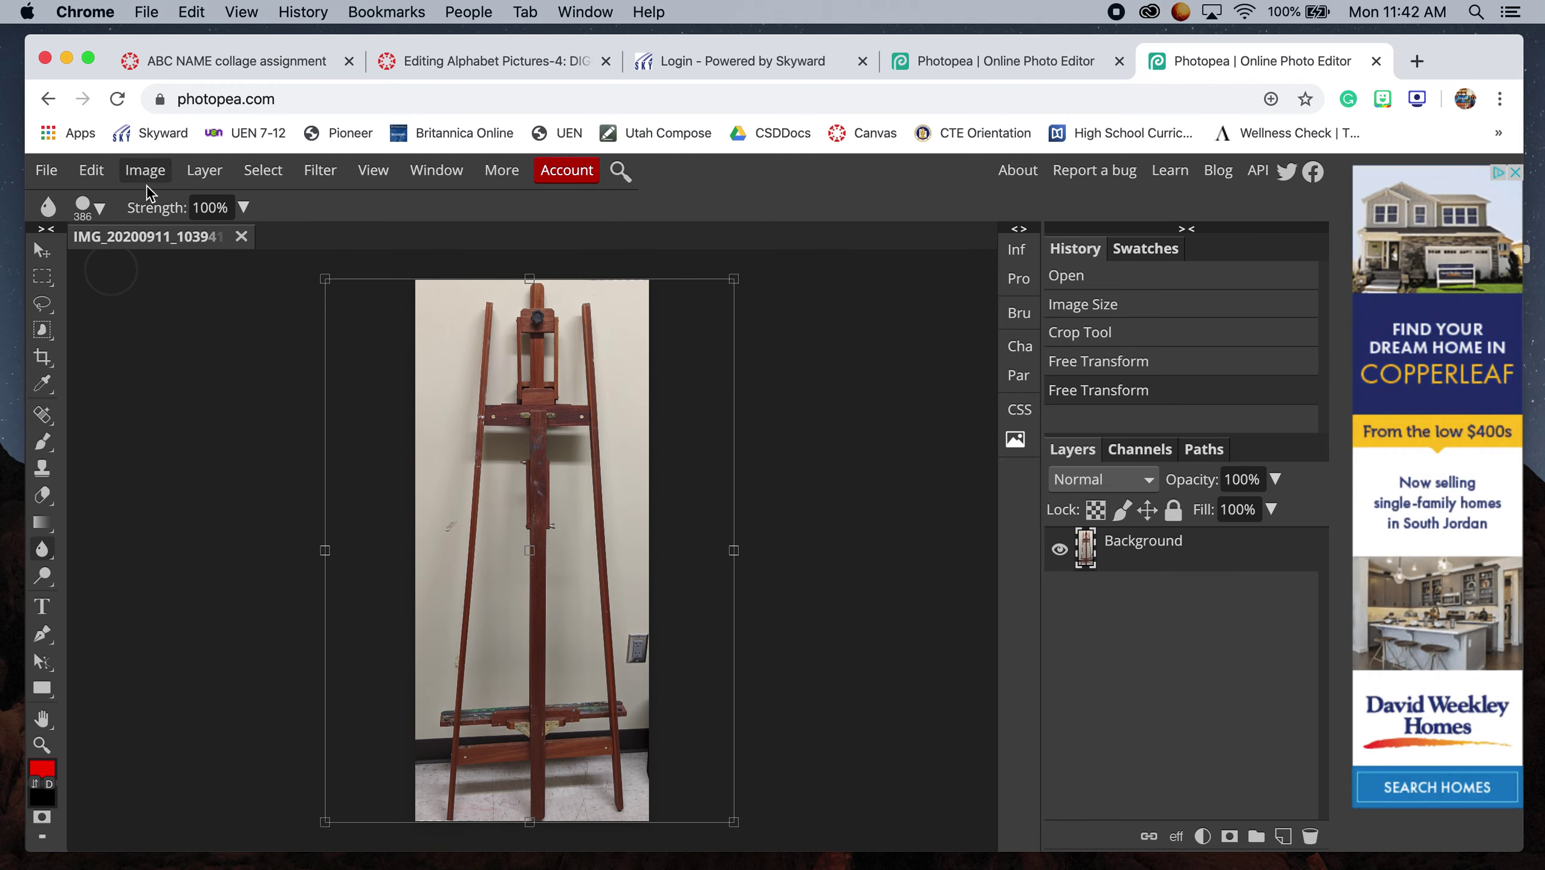
Set the Blur brush to about 390 px with 100% hardness
{"action": "left_click", "coordinate": [100, 209]}
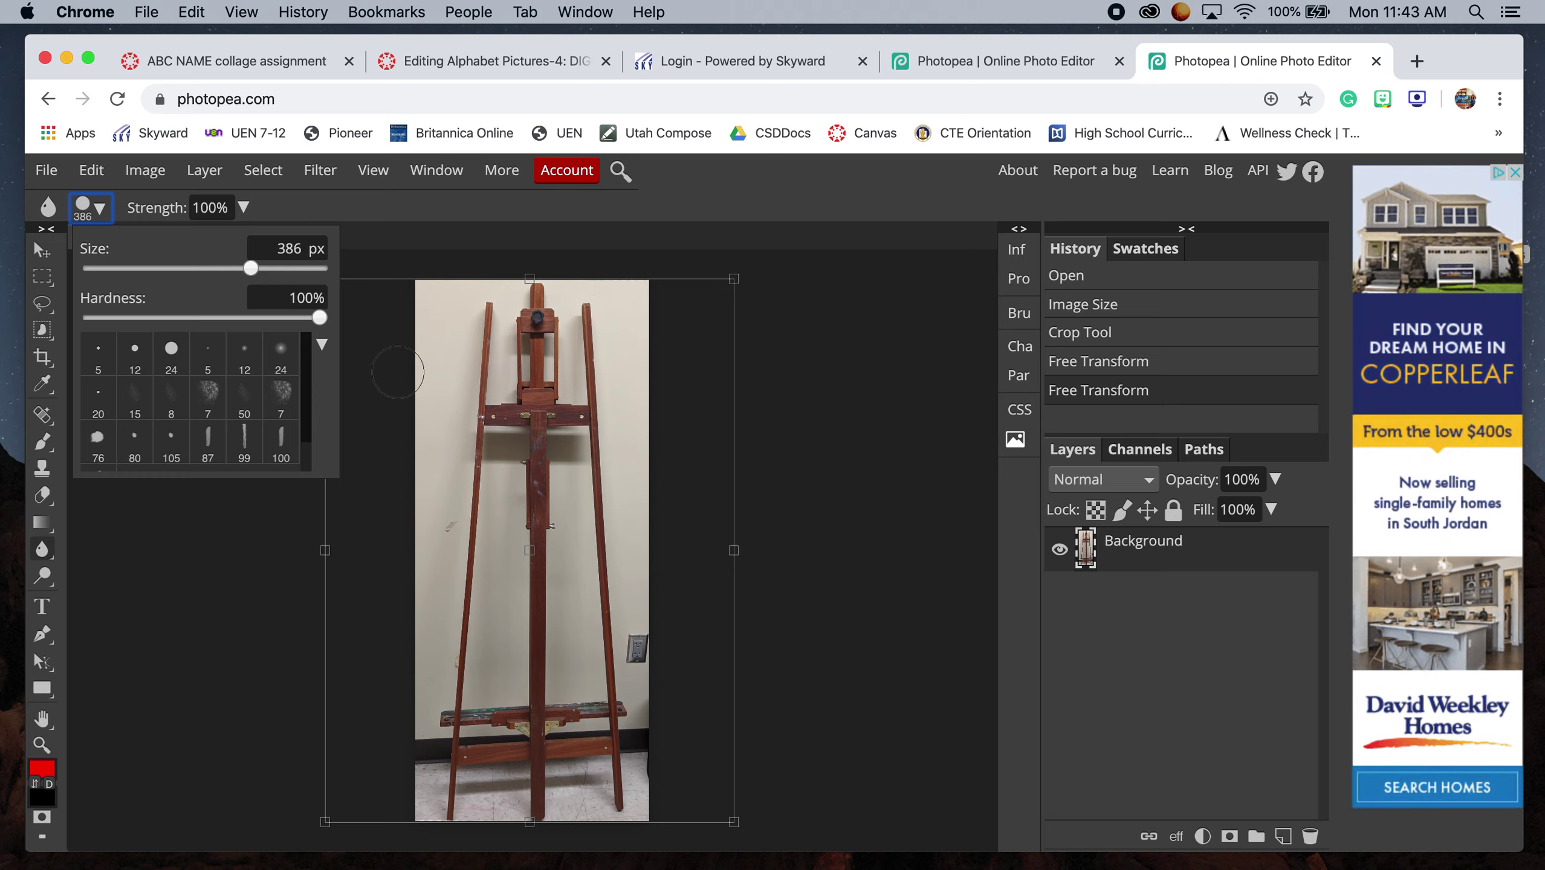
{"action": "left_click_drag", "start_coordinate": [250, 269], "coordinate": [305, 268]}
{"action": "left_click_drag", "start_coordinate": [300, 270], "coordinate": [232, 269]}
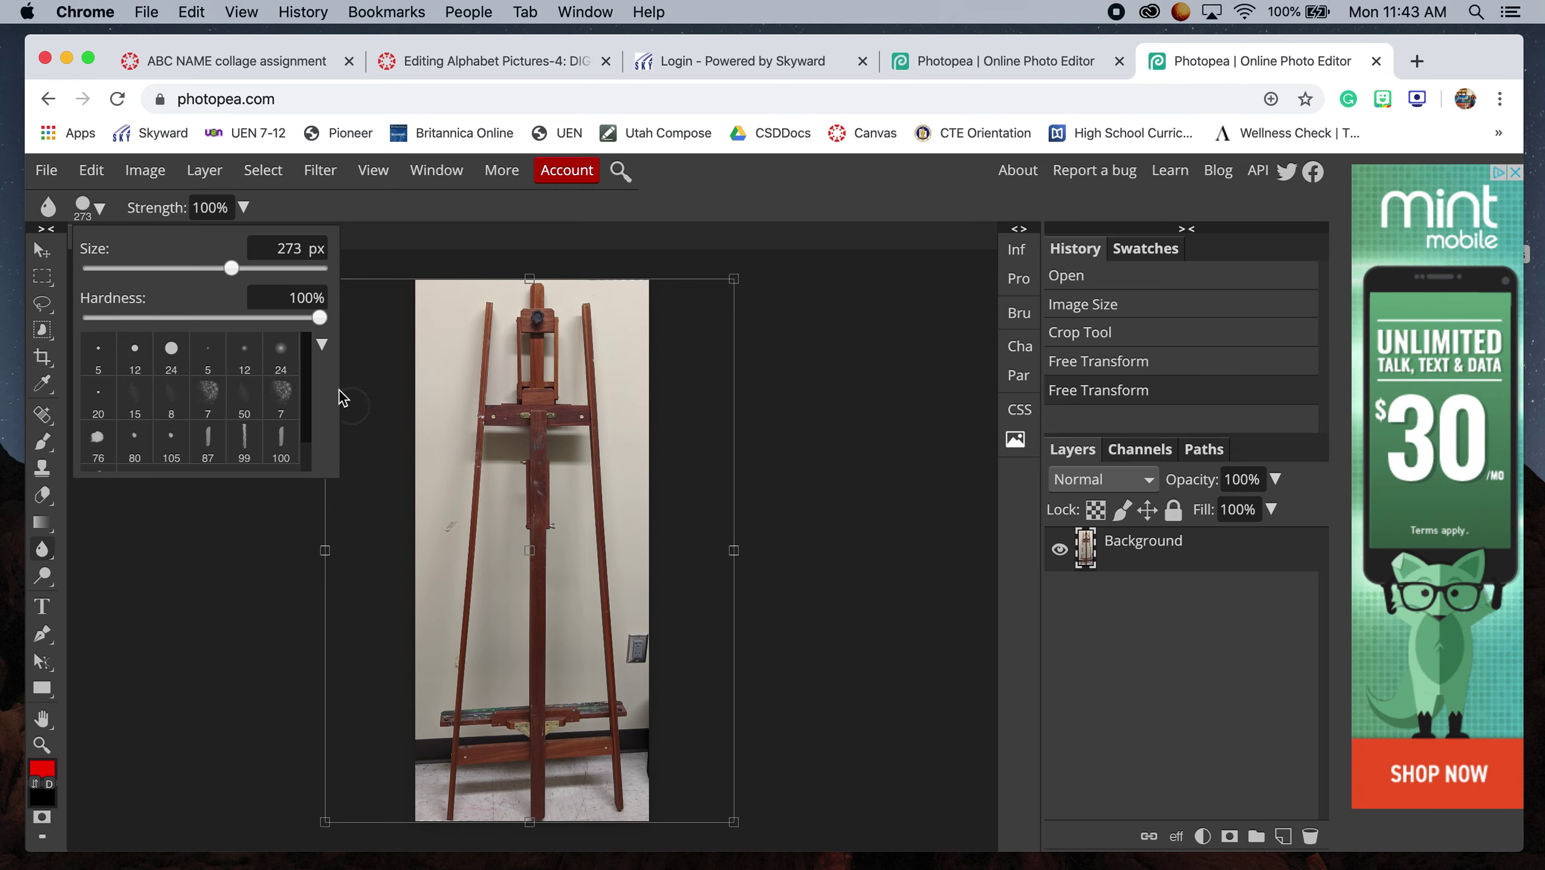
{"action": "left_click", "coordinate": [171, 353]}
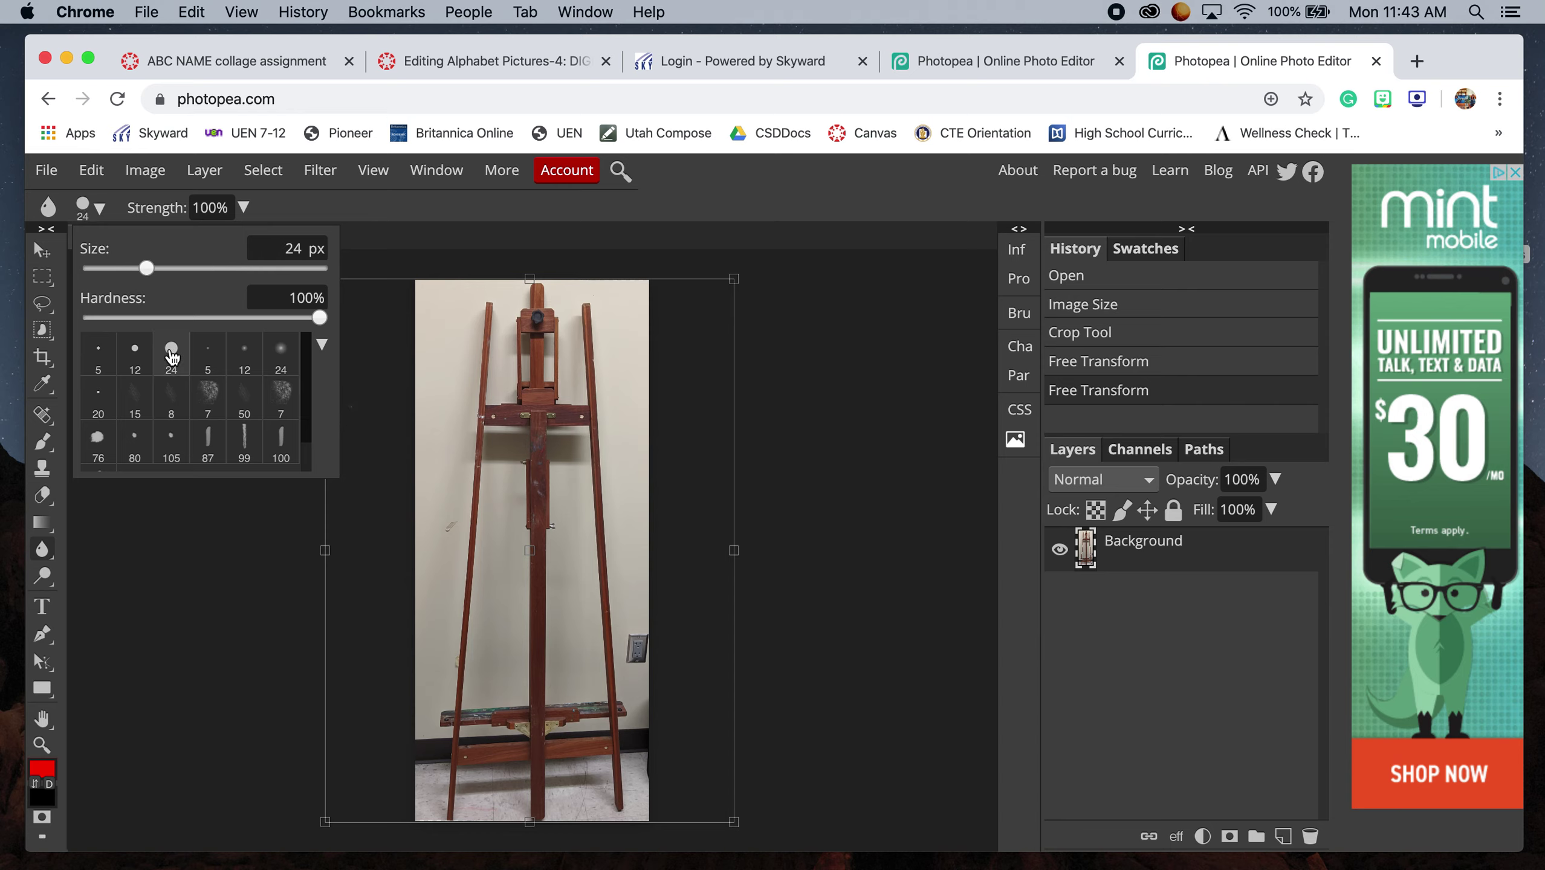
{"action": "mouse_move", "coordinate": [146, 268]}
{"action": "left_mouse_down"}
{"action": "mouse_move", "coordinate": [280, 278]}
{"action": "mouse_move", "coordinate": [251, 273]}
{"action": "left_mouse_up"}
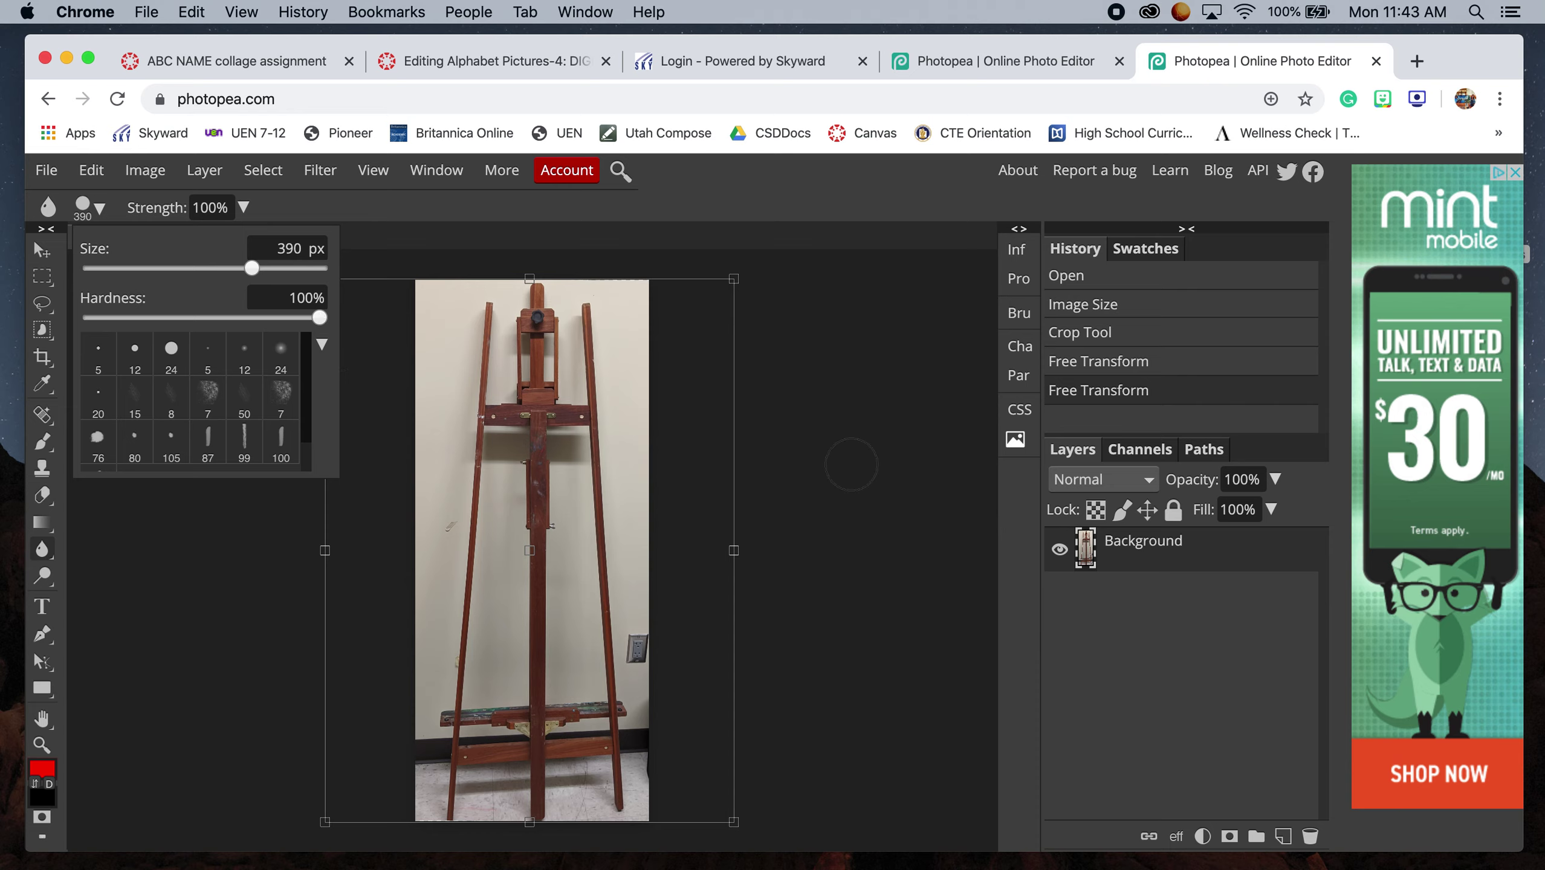
Blur the wall outlet to the right of the easel with several strokes
{"action": "left_click", "coordinate": [908, 494]}
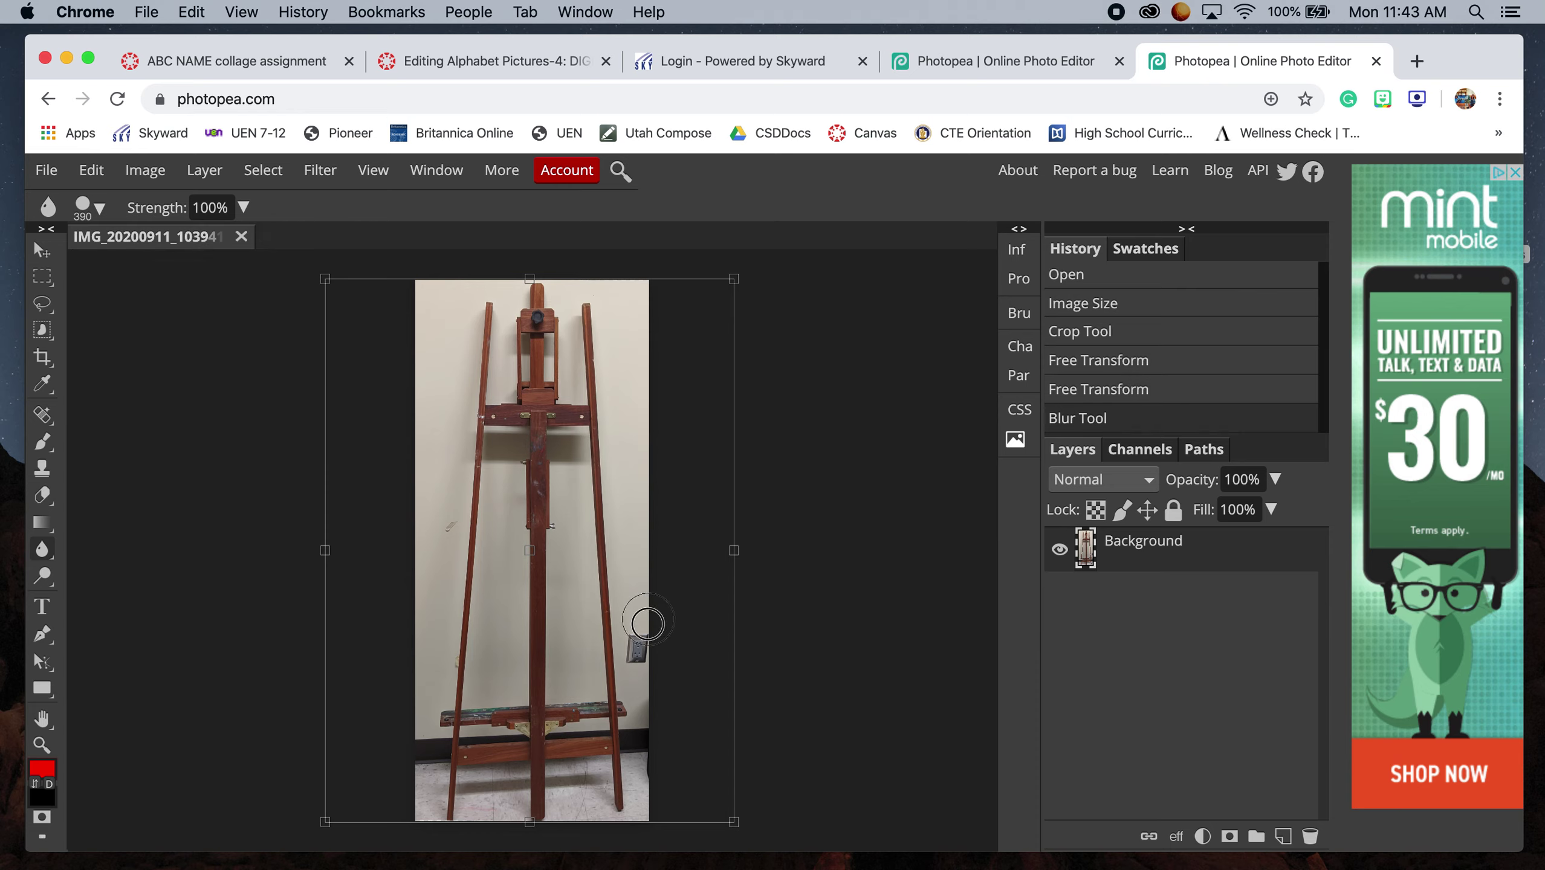
{"action": "left_click", "coordinate": [635, 658]}
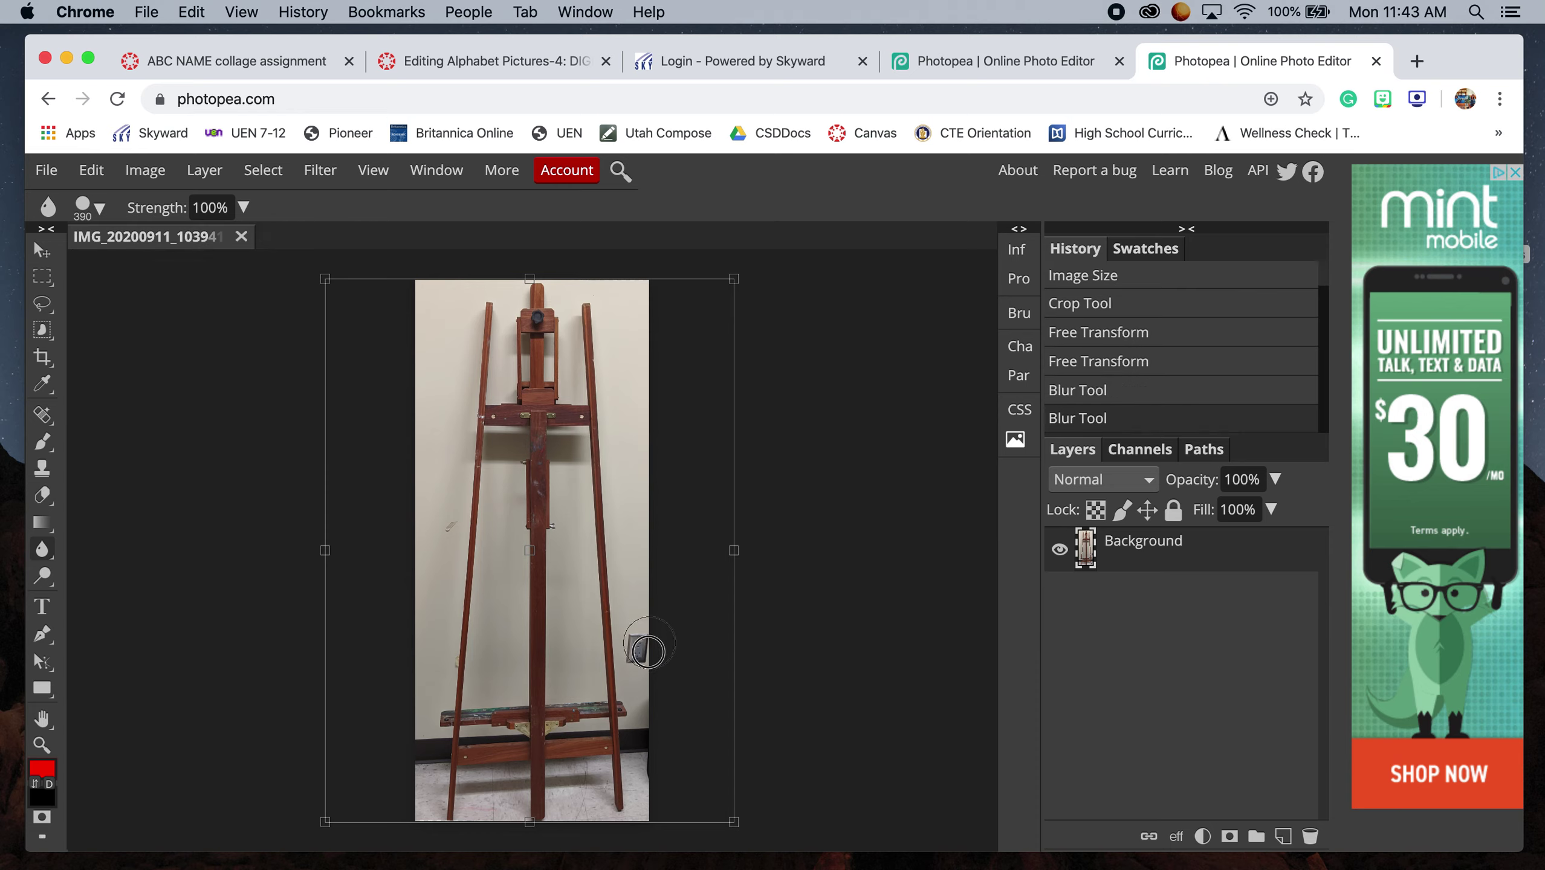
{"action": "mouse_move", "coordinate": [632, 624]}
{"action": "left_mouse_down"}
{"action": "mouse_move", "coordinate": [642, 665]}
{"action": "mouse_move", "coordinate": [638, 613]}
{"action": "mouse_move", "coordinate": [642, 677]}
{"action": "mouse_move", "coordinate": [630, 595]}
{"action": "mouse_move", "coordinate": [645, 682]}
{"action": "mouse_move", "coordinate": [649, 645]}
{"action": "left_mouse_up"}
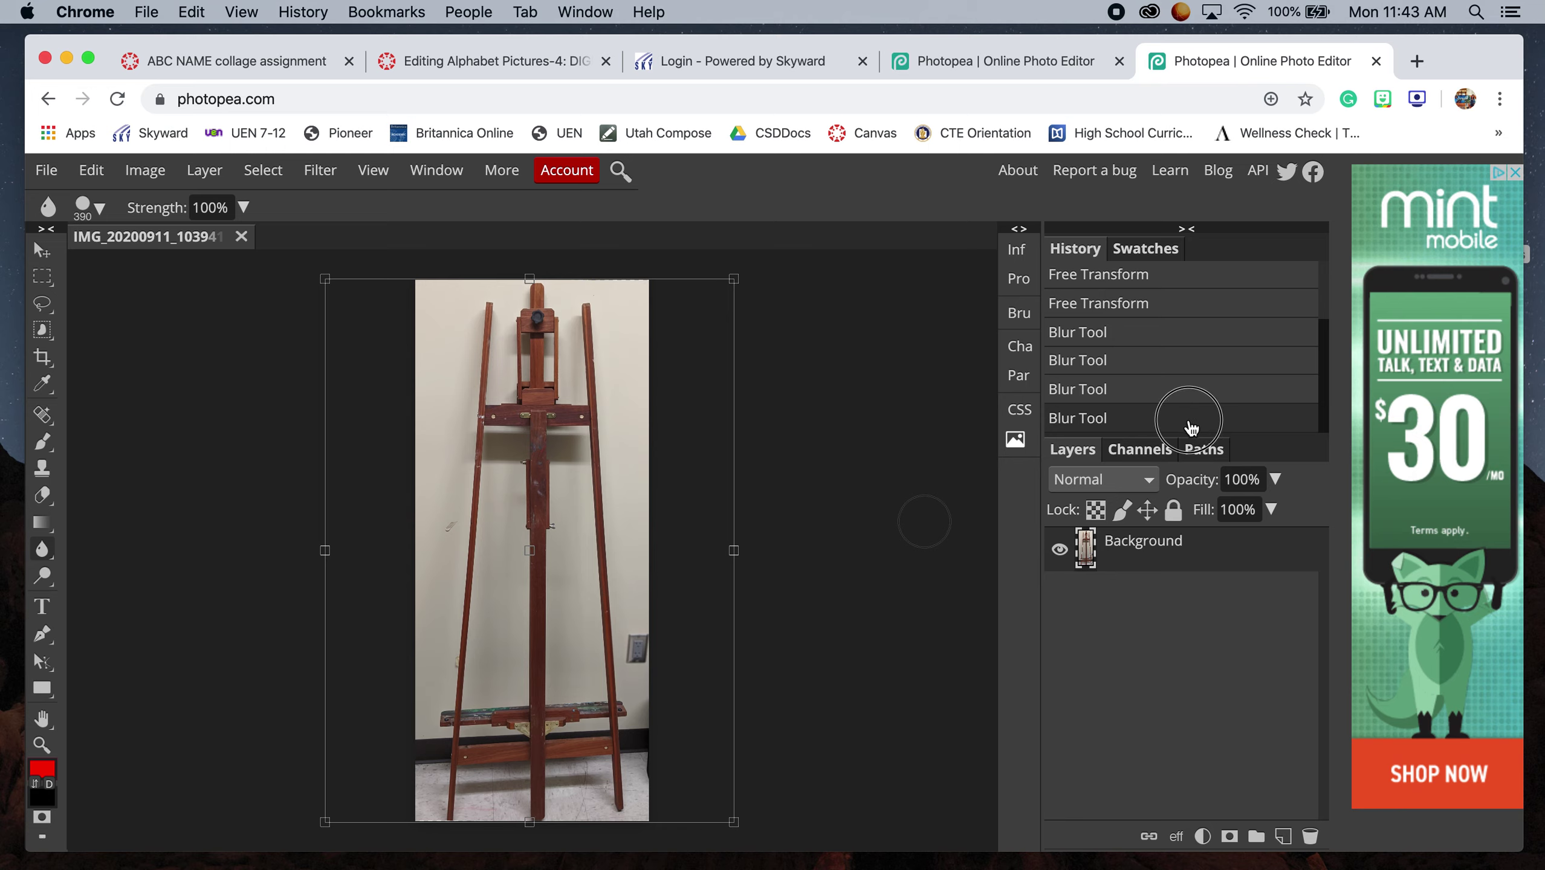
Undo the last blur stroke with Edit > Step Backward
{"action": "left_click", "coordinate": [85, 172]}
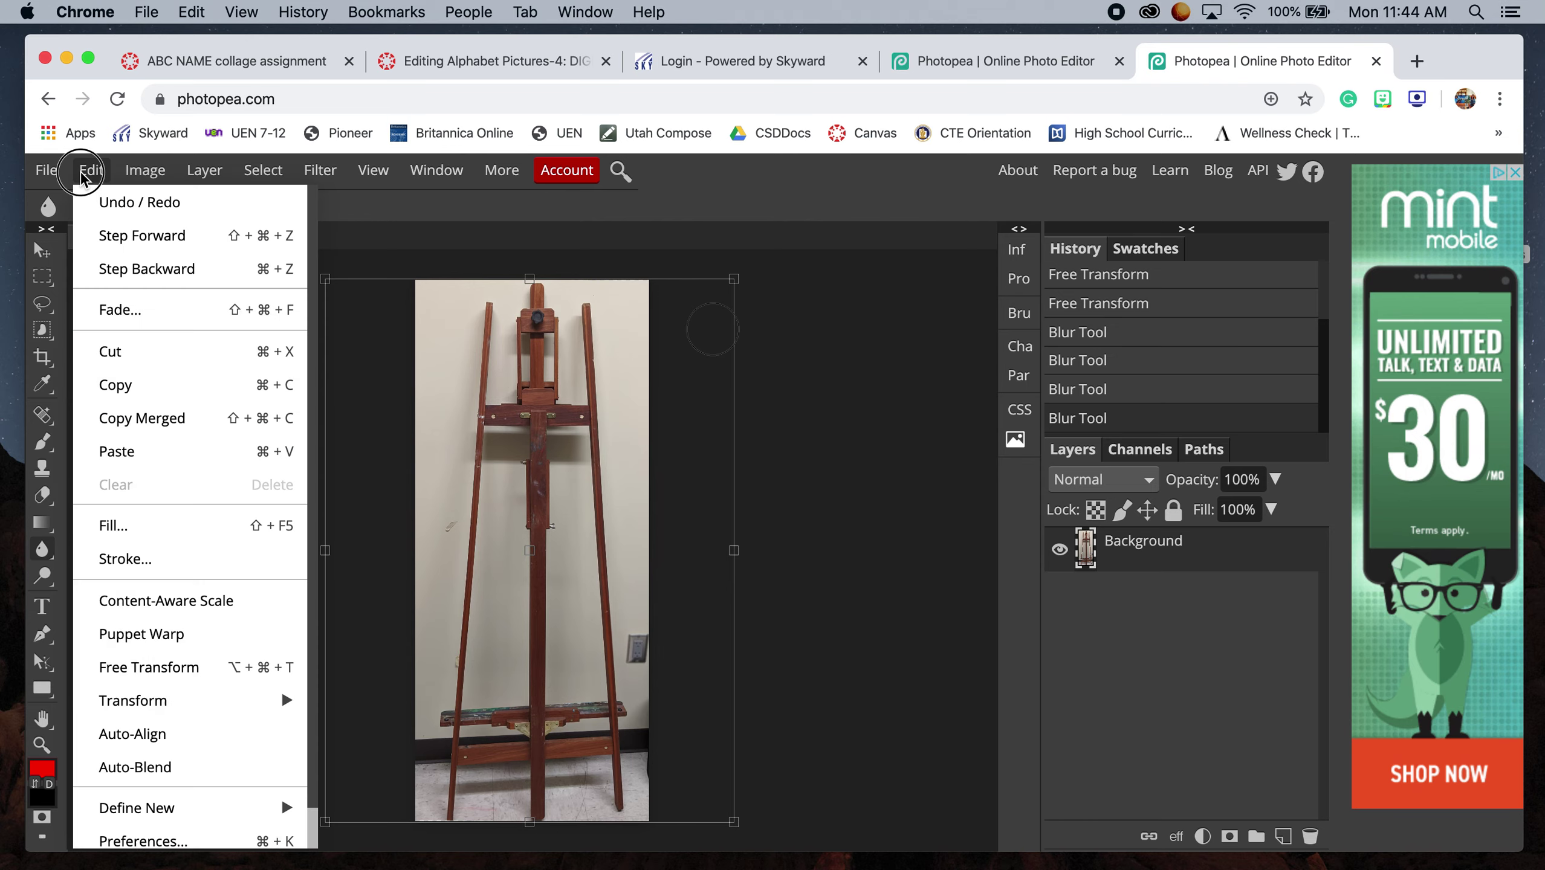
{"action": "mouse_move", "coordinate": [56, 186]}
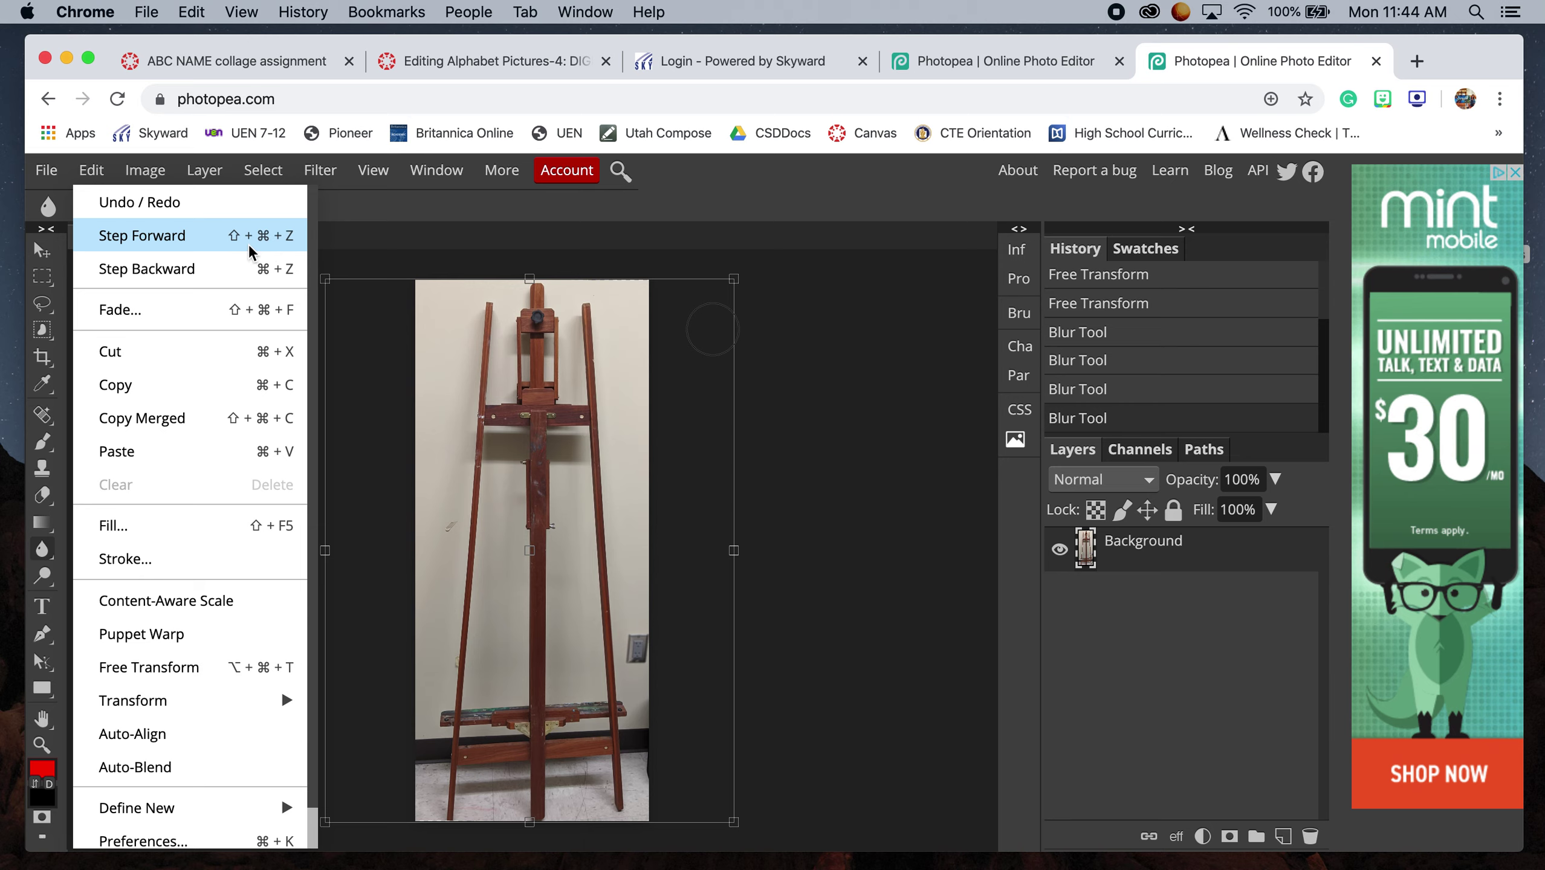
{"action": "left_click", "coordinate": [190, 282]}
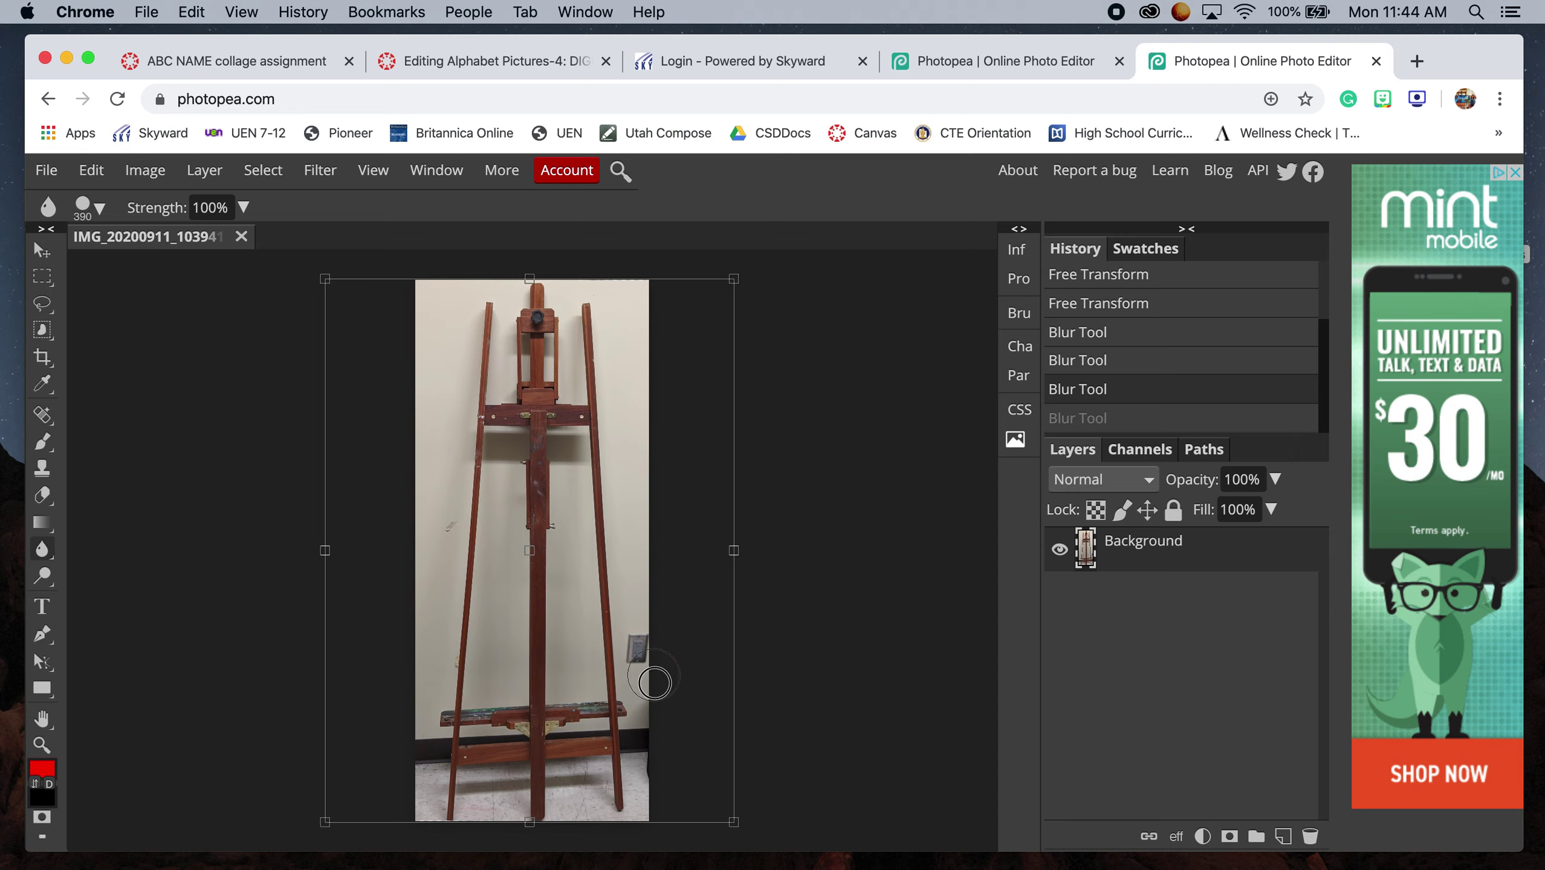
Blur the wall outlet and the area around the socket again
{"action": "left_click_drag", "start_coordinate": [638, 632], "coordinate": [637, 676]}
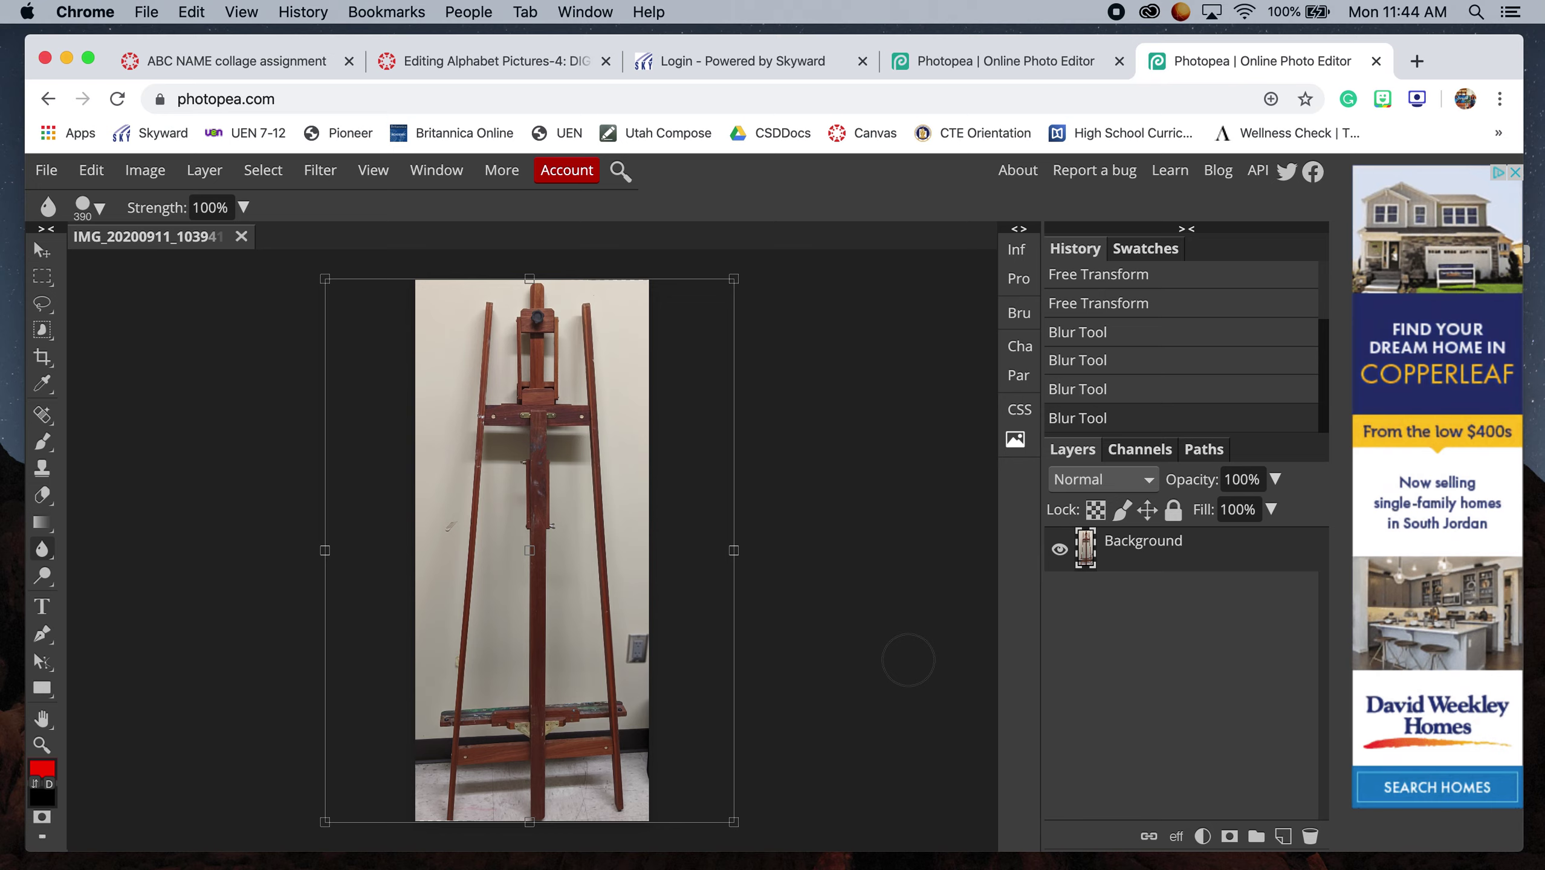
{"action": "left_click_drag", "start_coordinate": [907, 660], "coordinate": [914, 675]}
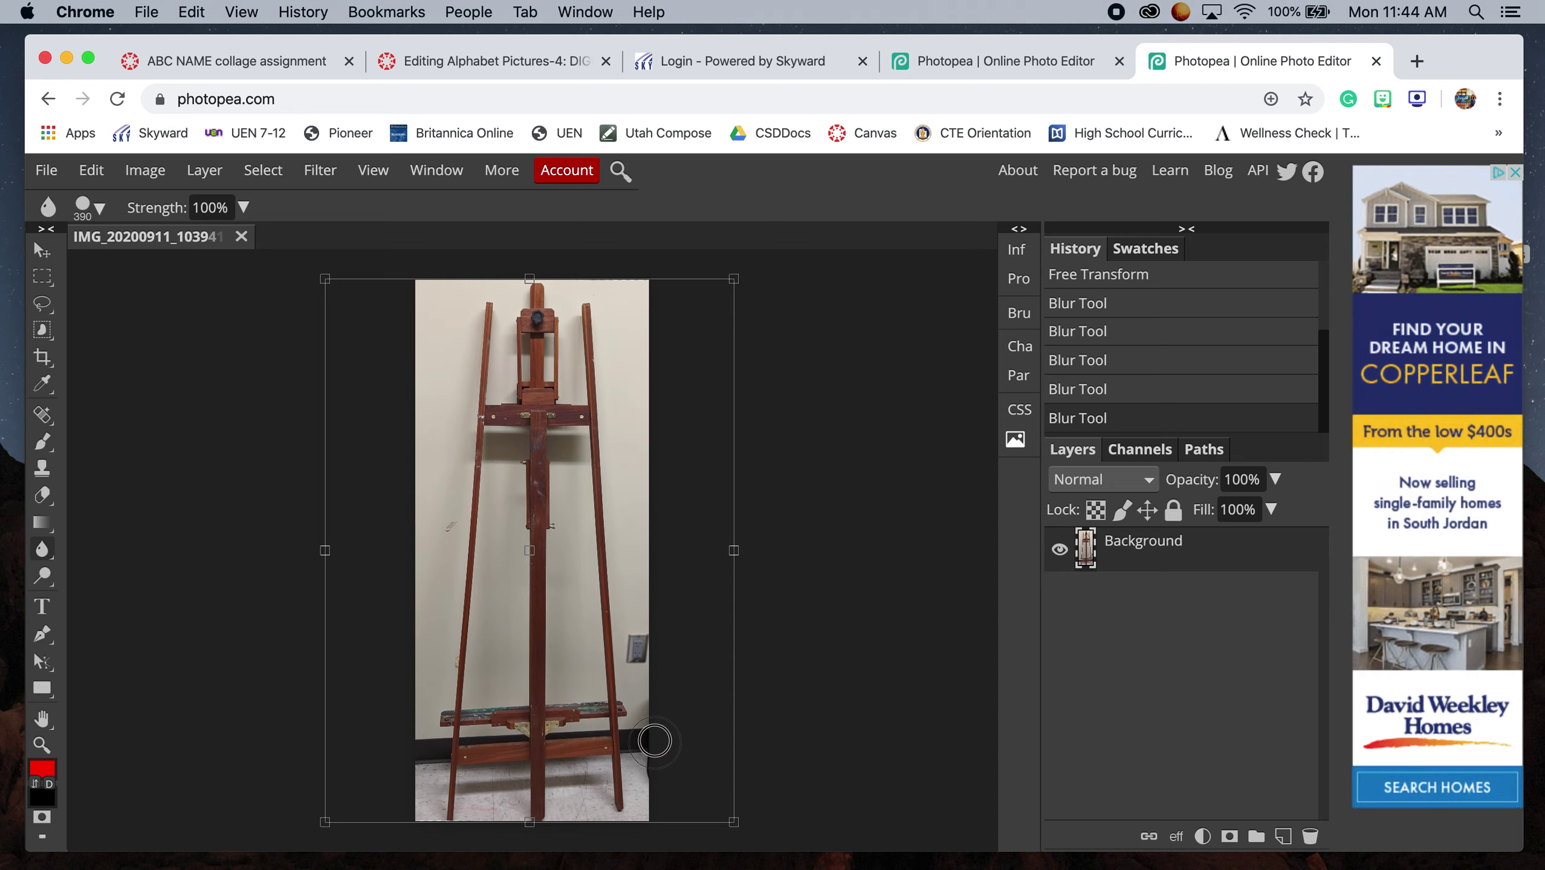
{"action": "left_click_drag", "start_coordinate": [663, 714], "coordinate": [655, 640]}
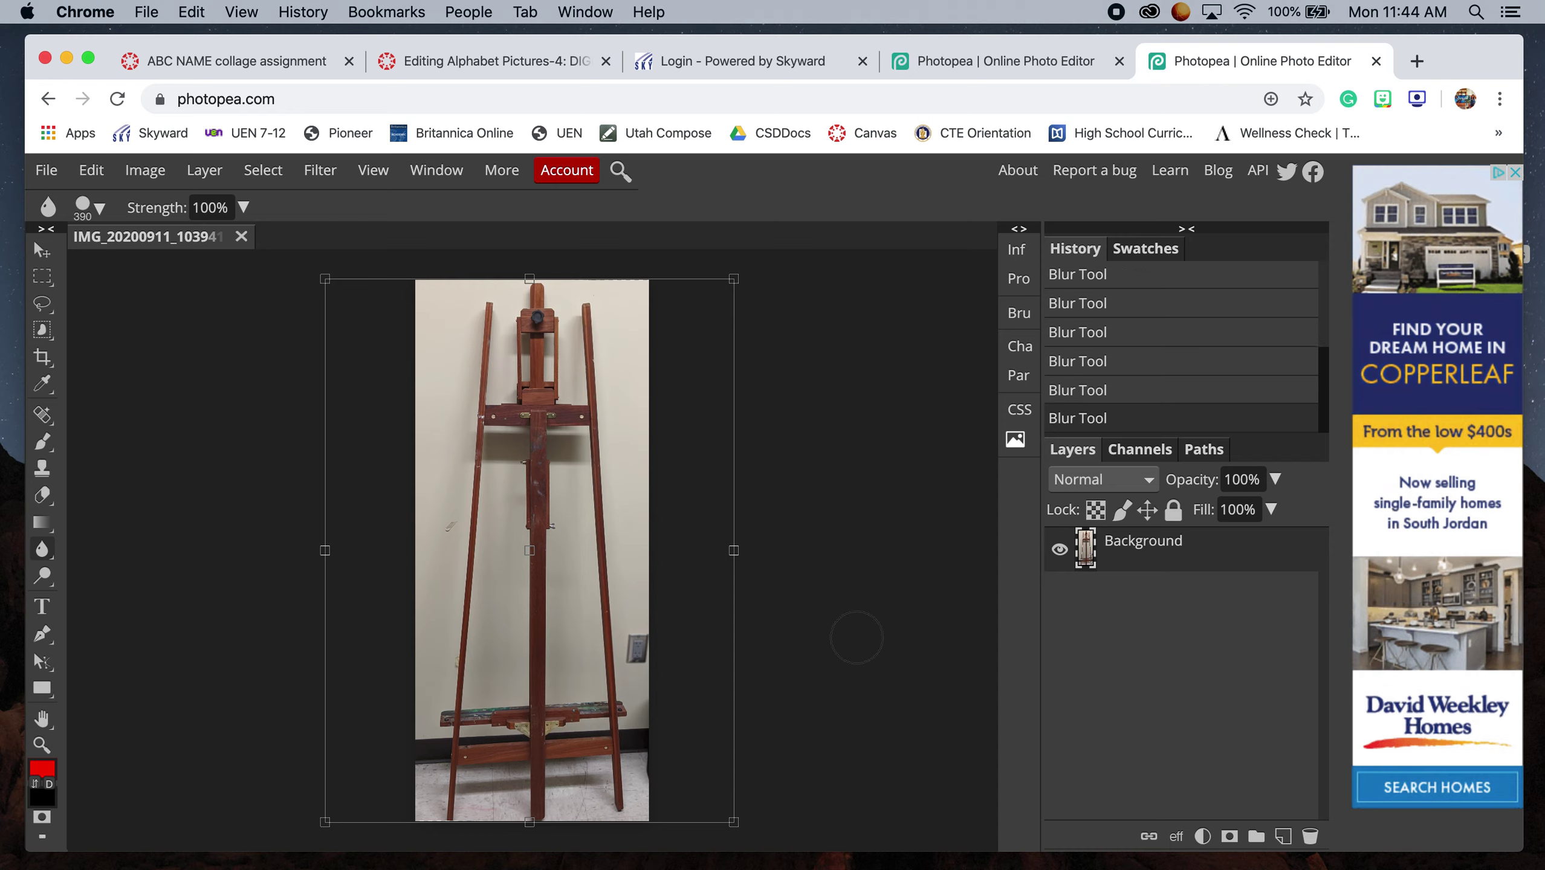
{"action": "left_click", "coordinate": [57, 177]}
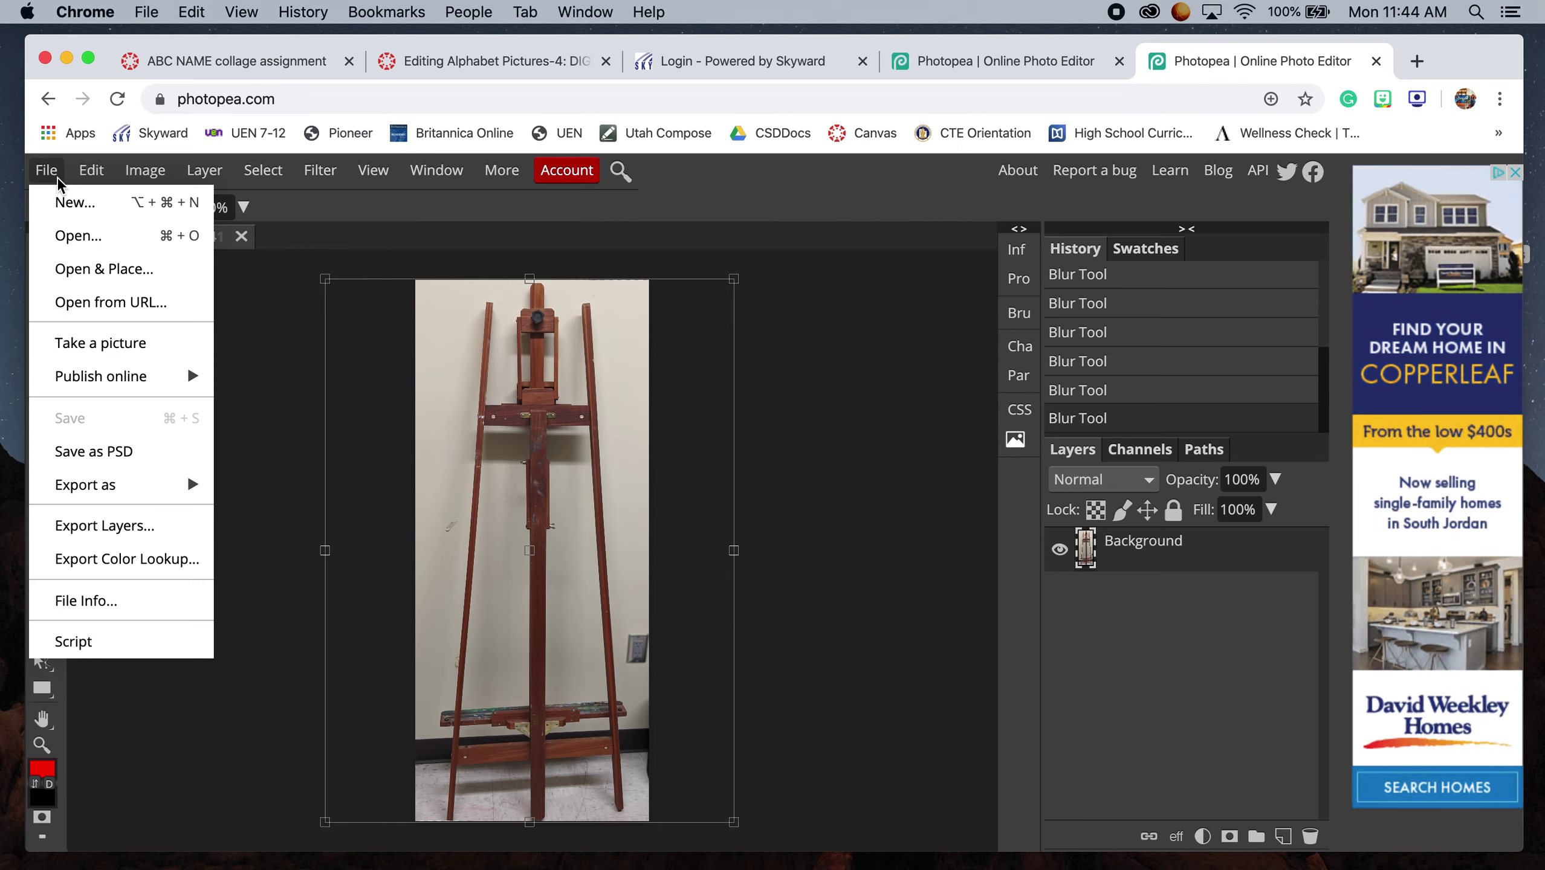
Export the edited easel photo as a 1741 × 4032 JPG at 70% quality and download it
{"action": "mouse_move", "coordinate": [127, 486]}
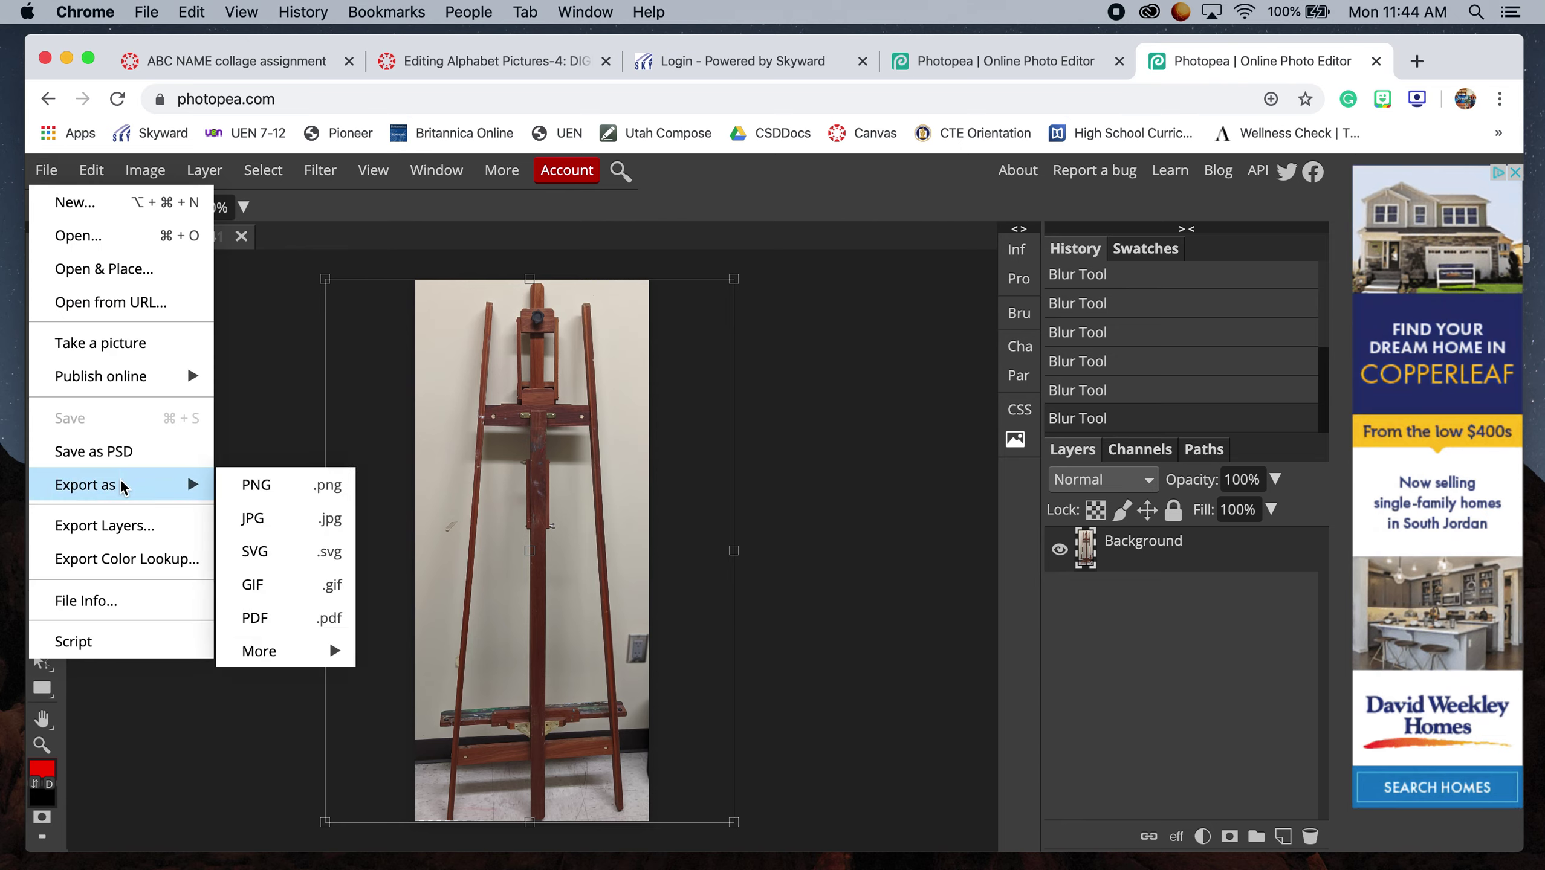
{"action": "left_click", "coordinate": [261, 525]}
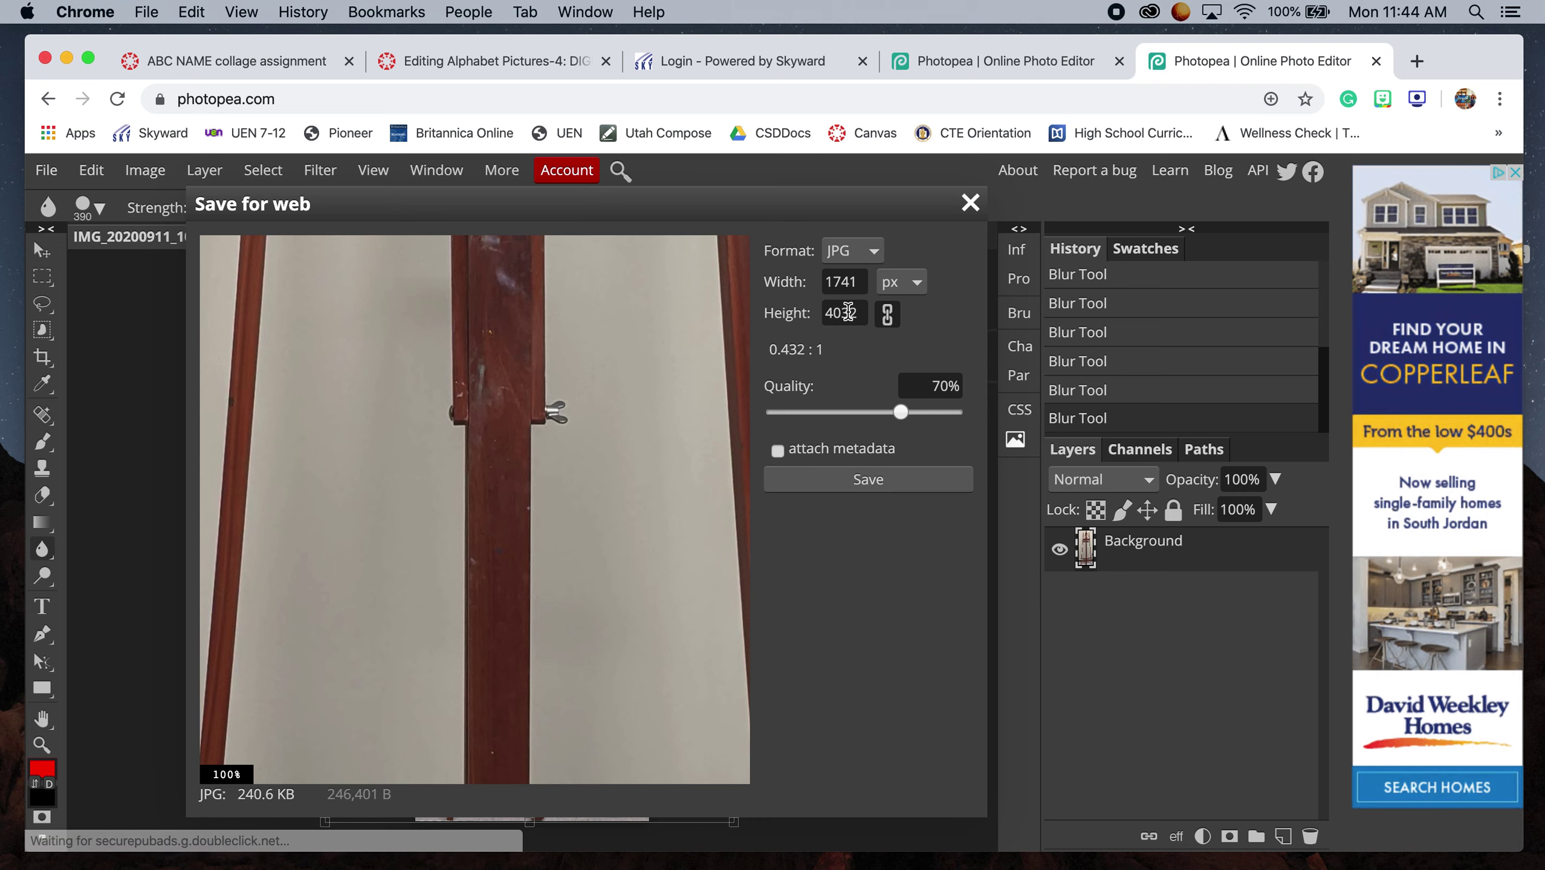
{"action": "left_click", "coordinate": [852, 482]}
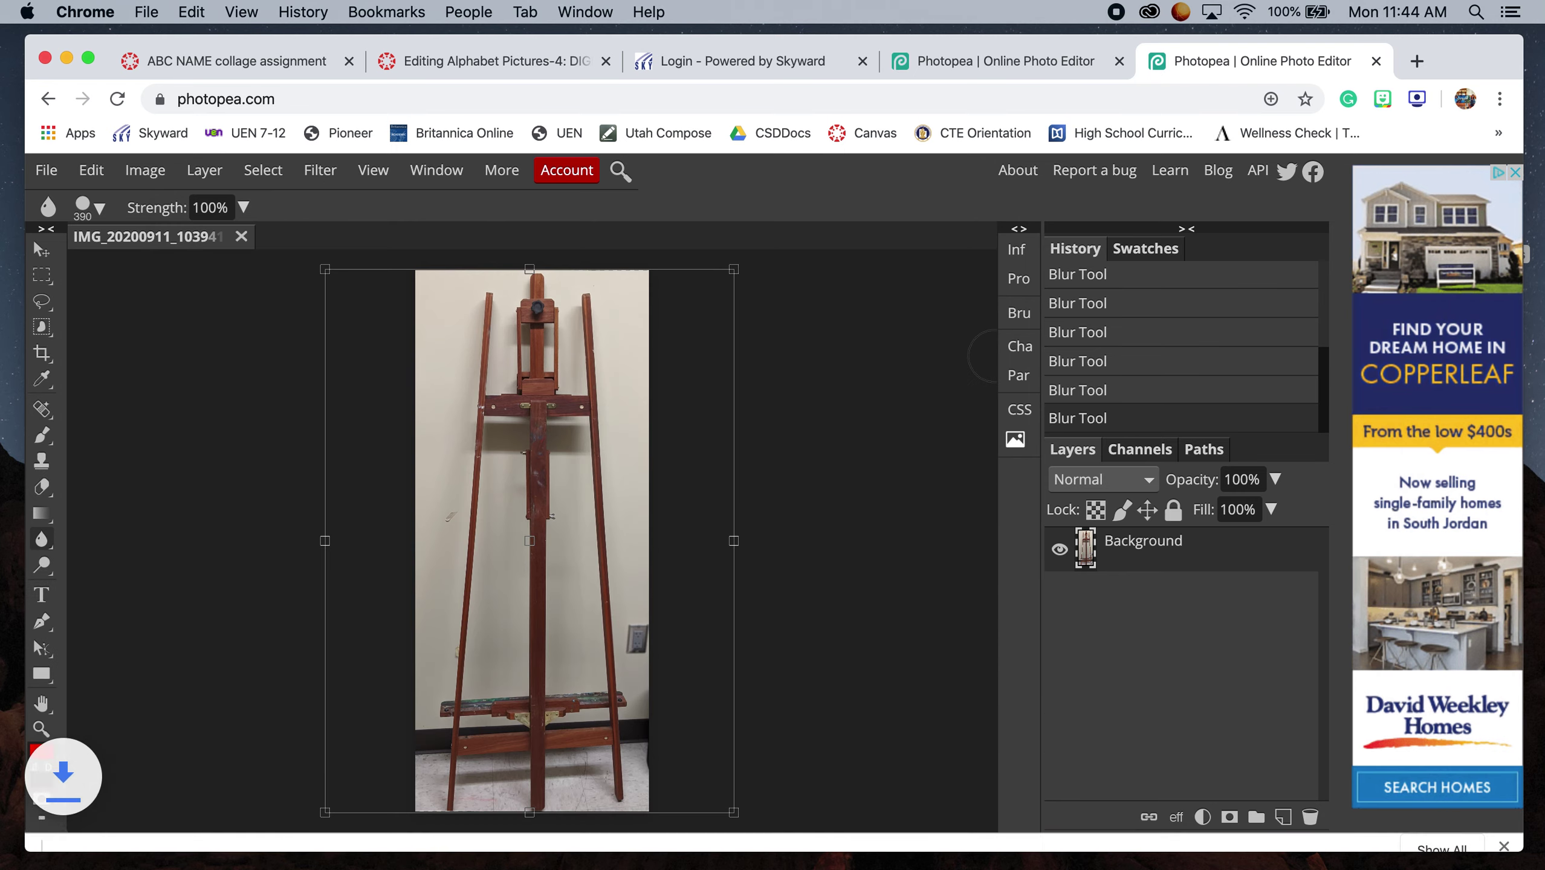